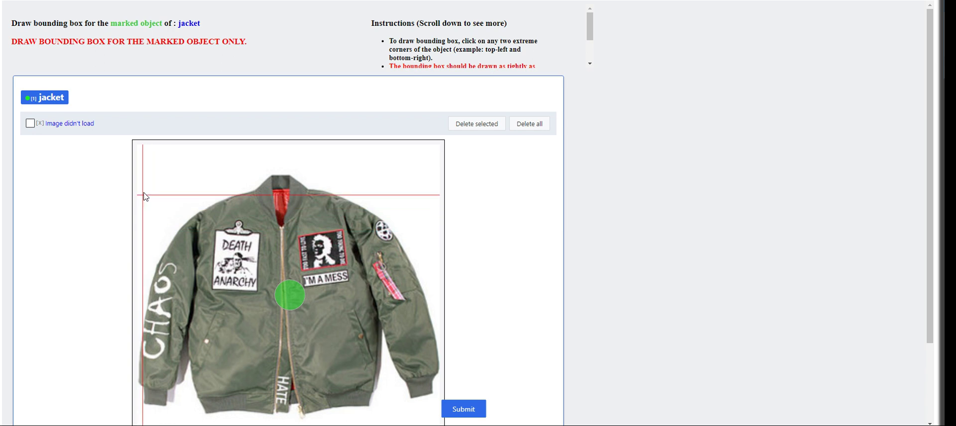
Step: Draw a box around the green jacket from its top-left to bottom-right corner
{"action": "left_click", "coordinate": [138, 175]}
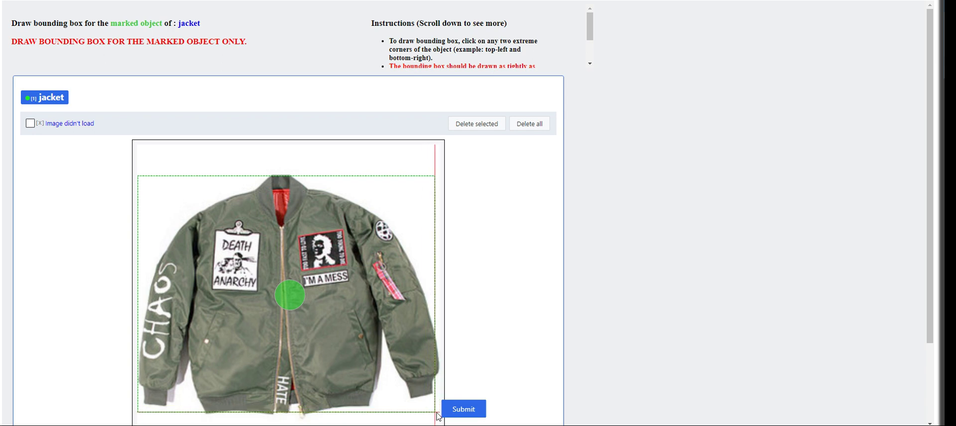
{"action": "left_click", "coordinate": [438, 410]}
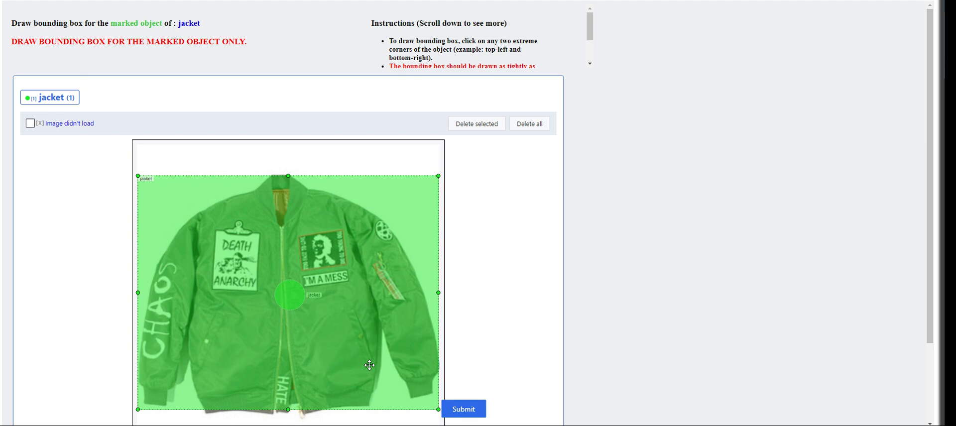
{"action": "scroll", "coordinate": [219, 257], "scroll_direction": "up", "scroll_amount": 2}
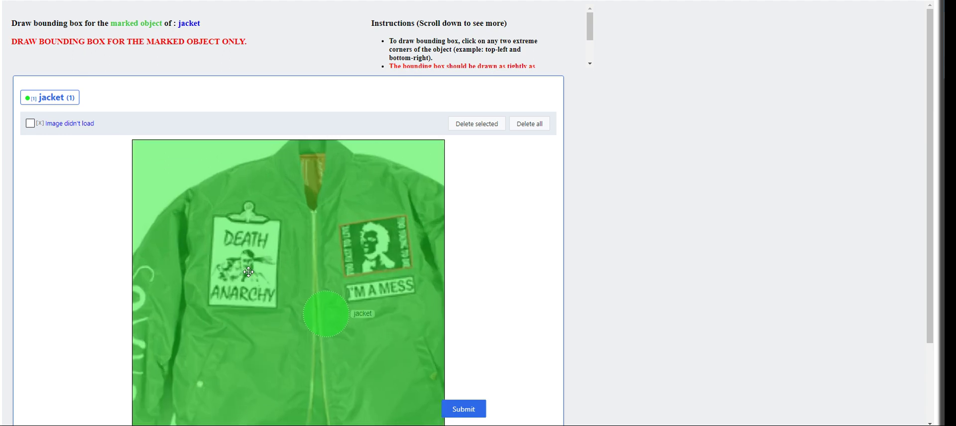
{"action": "scroll", "coordinate": [248, 272], "scroll_direction": "up", "scroll_amount": 1}
{"action": "left_click_drag", "start_coordinate": [302, 237], "coordinate": [298, 272]}
{"action": "scroll", "coordinate": [299, 249], "scroll_direction": "down", "scroll_amount": 3}
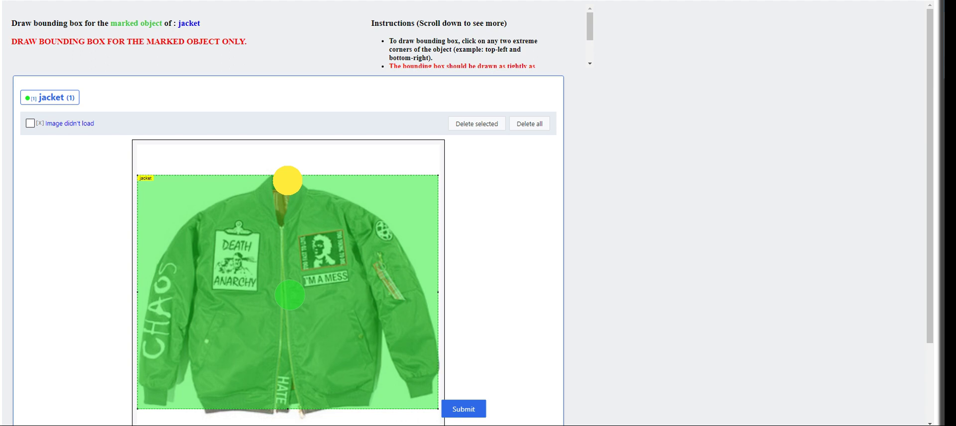
Step: Tighten the jacket box's bottom, right and left edges to the jacket, then submit
{"action": "left_click", "coordinate": [288, 179]}
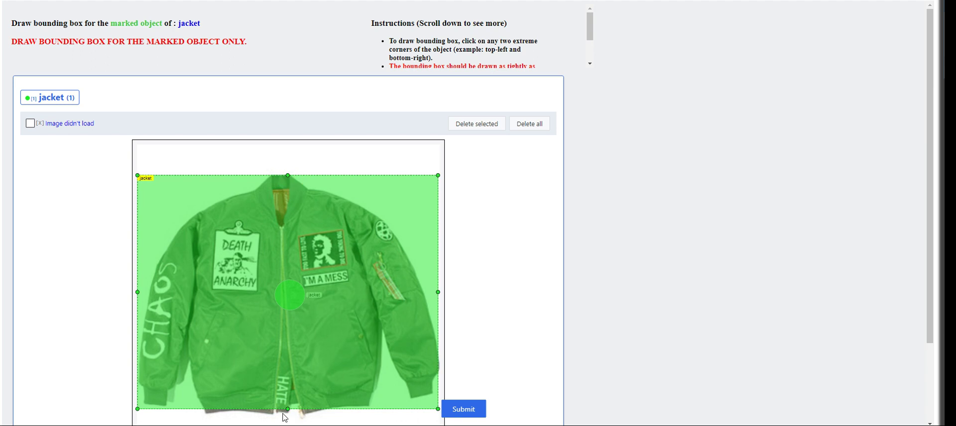
{"action": "left_click_drag", "start_coordinate": [288, 409], "coordinate": [288, 414]}
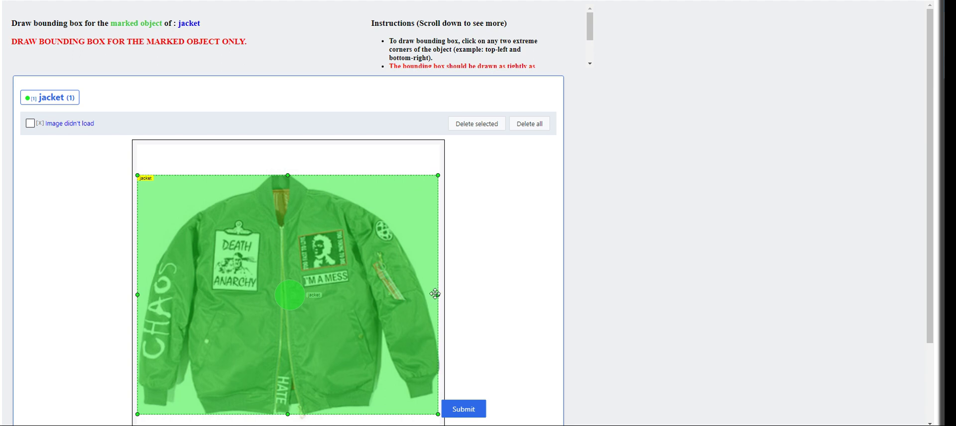
{"action": "left_click_drag", "start_coordinate": [437, 295], "coordinate": [438, 294]}
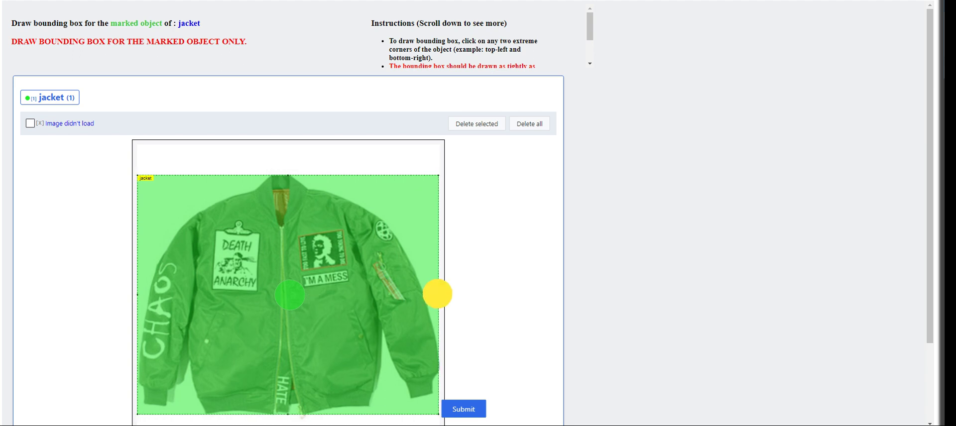
{"action": "left_click_drag", "start_coordinate": [438, 294], "coordinate": [438, 294]}
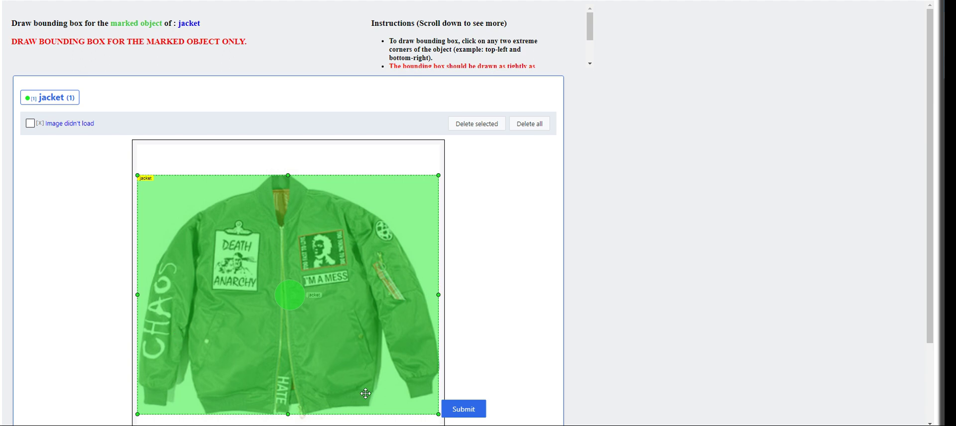
{"action": "left_click_drag", "start_coordinate": [137, 294], "coordinate": [137, 294]}
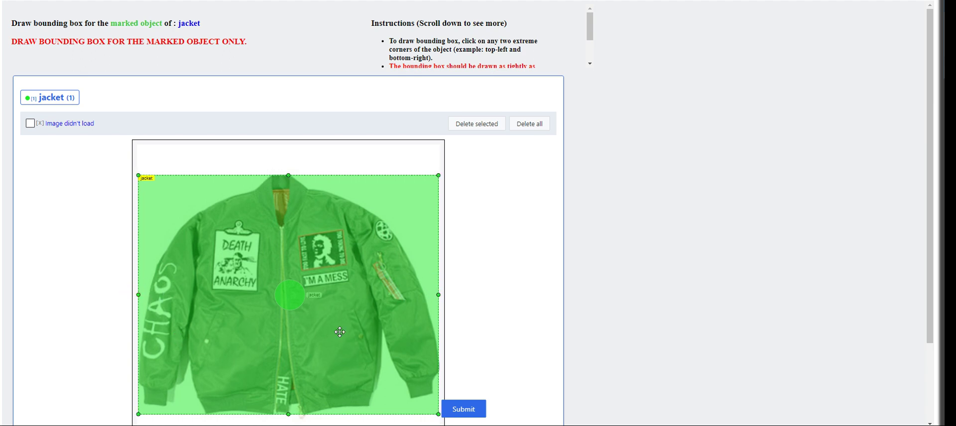
{"action": "left_click", "coordinate": [472, 409]}
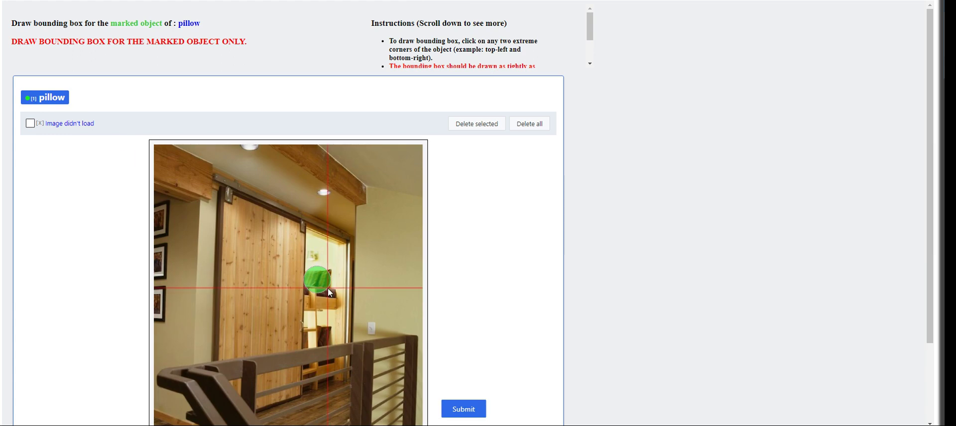
Step: Box the marked pillow, nudge its left and right edges outward, and submit
{"action": "scroll", "coordinate": [330, 296], "scroll_direction": "up", "scroll_amount": 3}
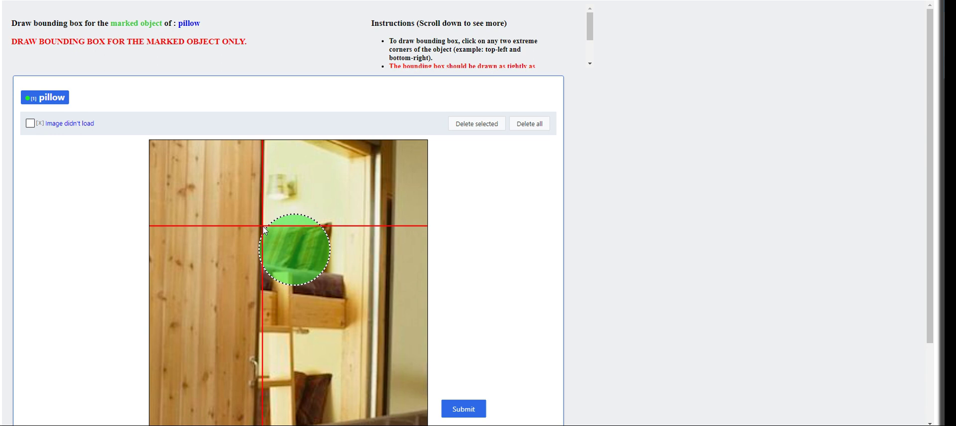
{"action": "left_click", "coordinate": [263, 223]}
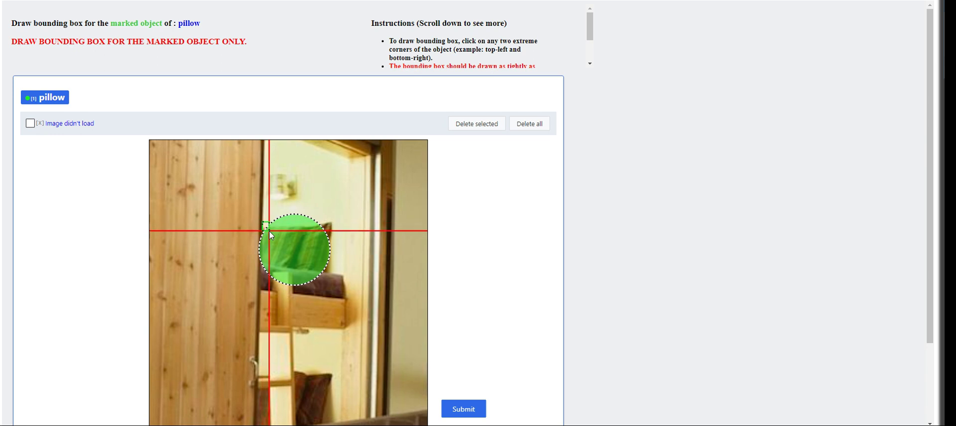
{"action": "left_click", "coordinate": [333, 272]}
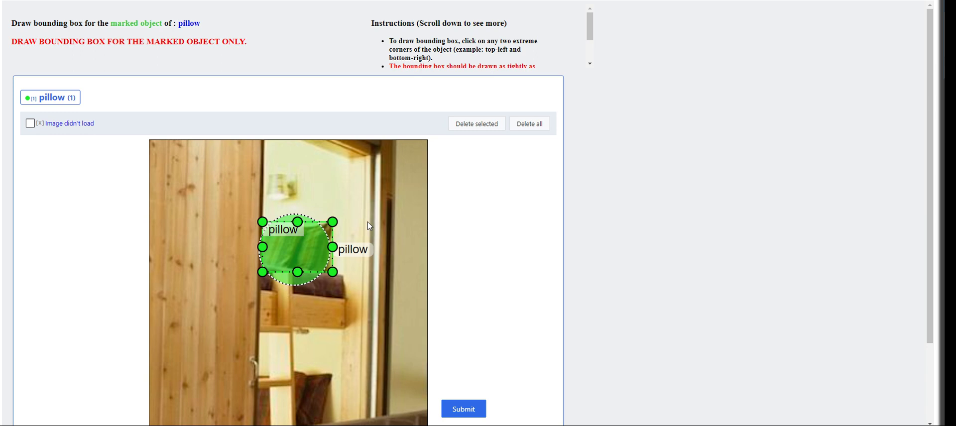
{"action": "scroll", "coordinate": [327, 249], "scroll_direction": "up", "scroll_amount": 3}
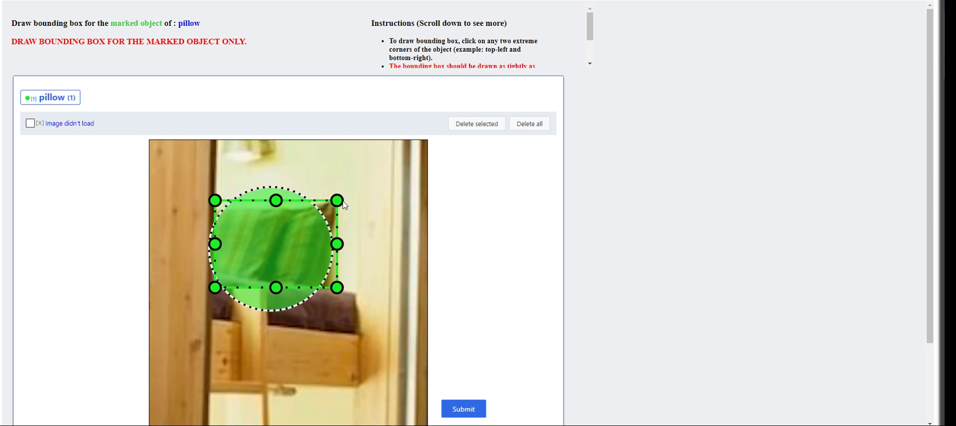
{"action": "mouse_move", "coordinate": [337, 201]}
{"action": "left_mouse_down"}
{"action": "mouse_move", "coordinate": [348, 198]}
{"action": "mouse_move", "coordinate": [334, 201]}
{"action": "left_mouse_up"}
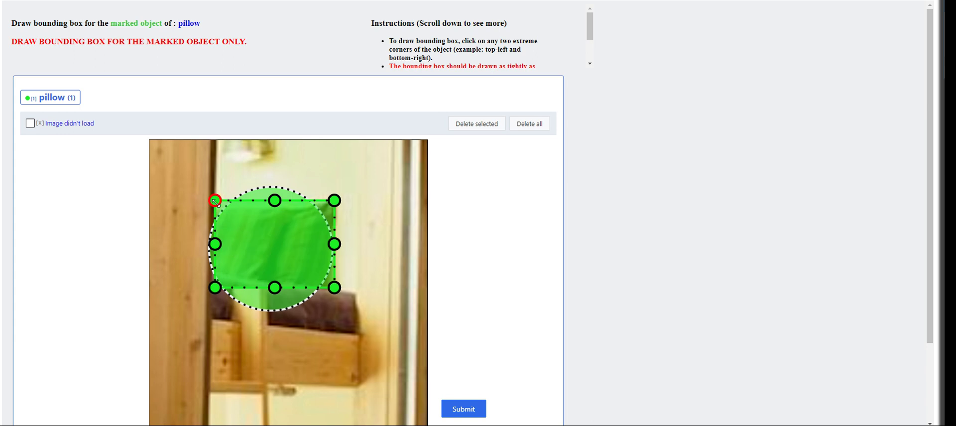
{"action": "left_click_drag", "start_coordinate": [215, 201], "coordinate": [212, 201]}
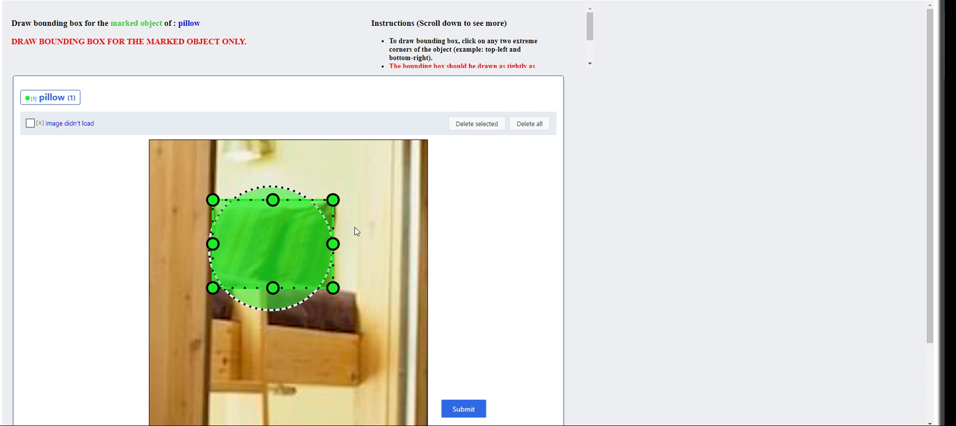
{"action": "left_click_drag", "start_coordinate": [333, 213], "coordinate": [336, 212]}
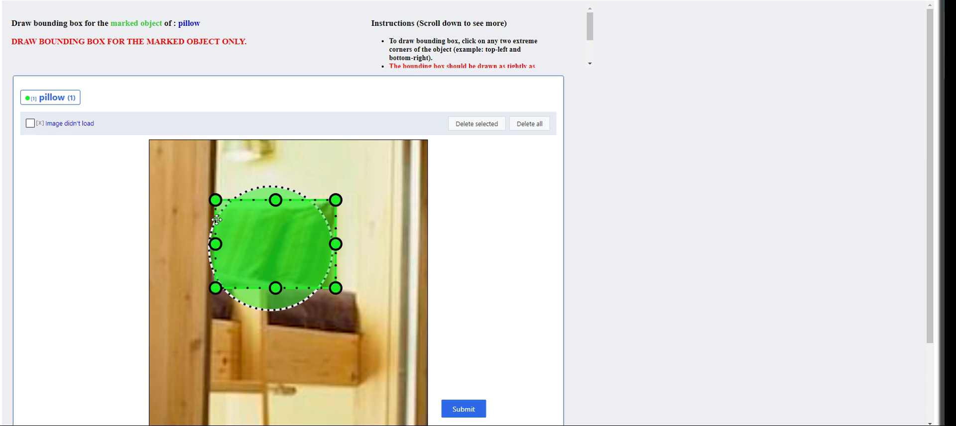
{"action": "left_click", "coordinate": [465, 410]}
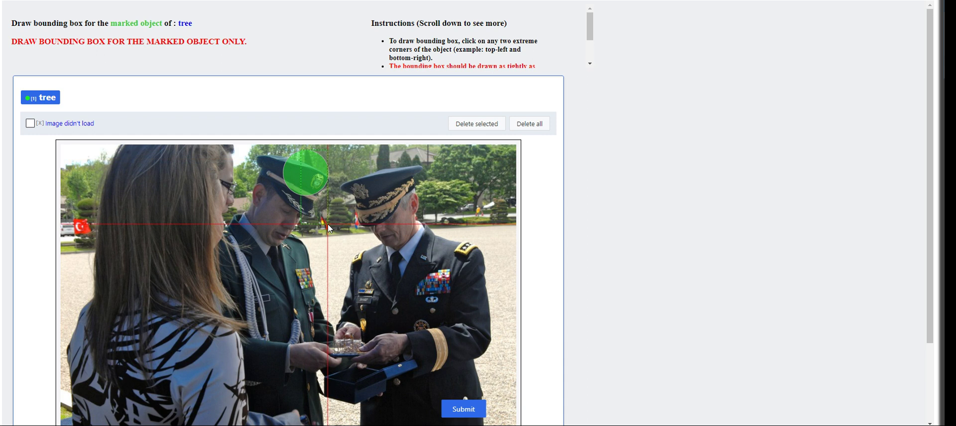
Step: Draw a first box around the marked tree, submit, and dismiss the warning alert
{"action": "left_click", "coordinate": [315, 166]}
{"action": "left_click", "coordinate": [578, 206]}
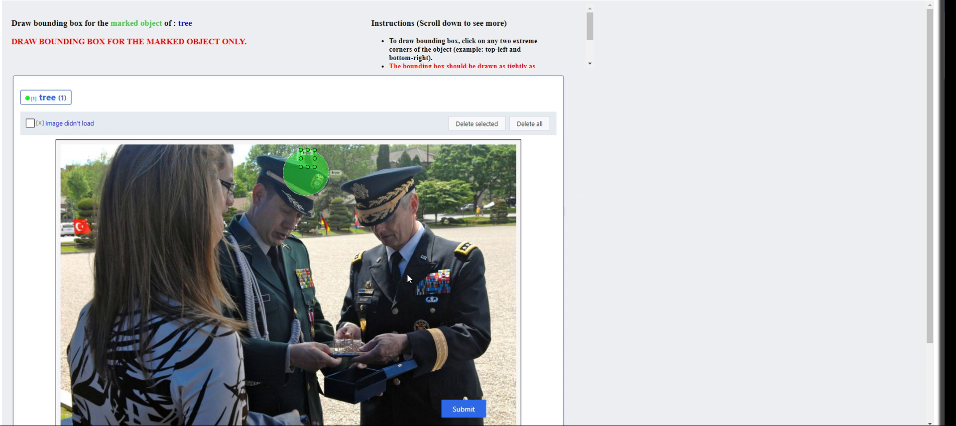
{"action": "scroll", "coordinate": [331, 202], "scroll_direction": "up", "scroll_amount": 5}
{"action": "left_click", "coordinate": [336, 305]}
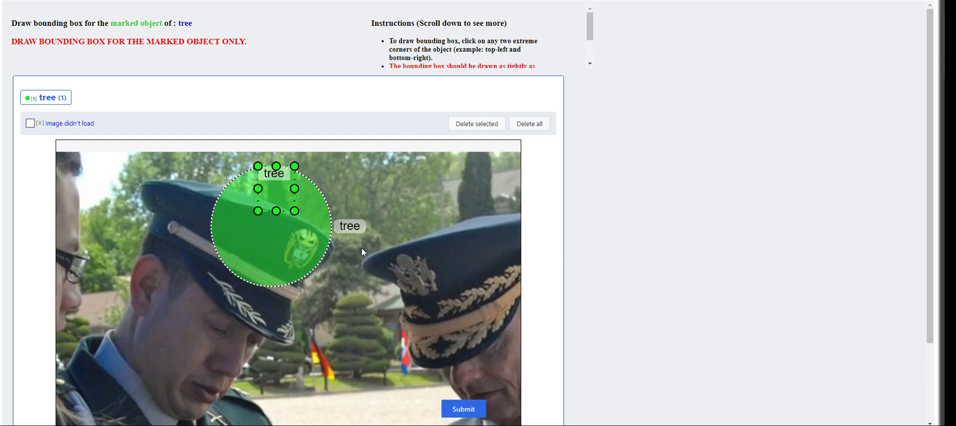
{"action": "left_click", "coordinate": [342, 162]}
{"action": "scroll", "coordinate": [405, 313], "scroll_direction": "down", "scroll_amount": 5}
{"action": "left_click", "coordinate": [462, 408]}
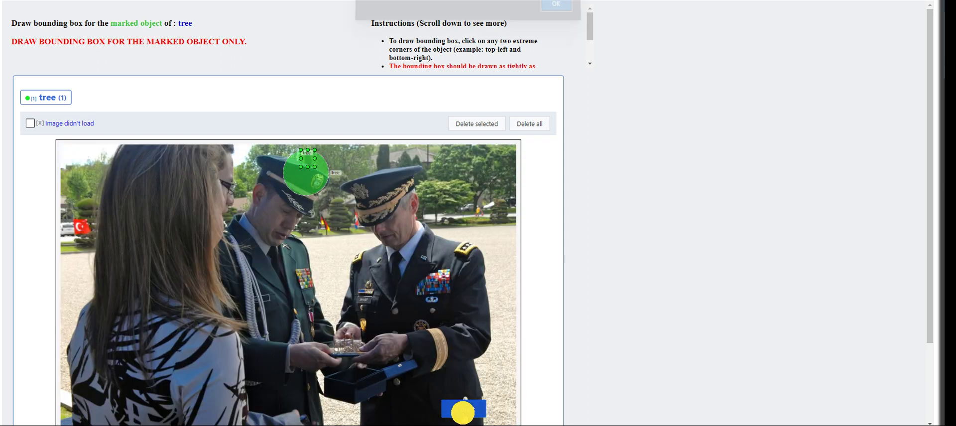
{"action": "left_click", "coordinate": [548, 12]}
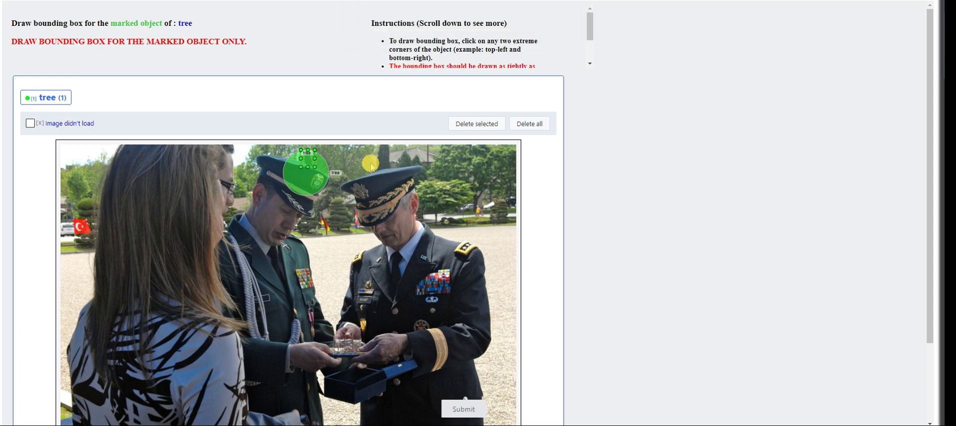
Step: Redraw a larger box around the tree marker and deselect it
{"action": "left_click", "coordinate": [284, 161]}
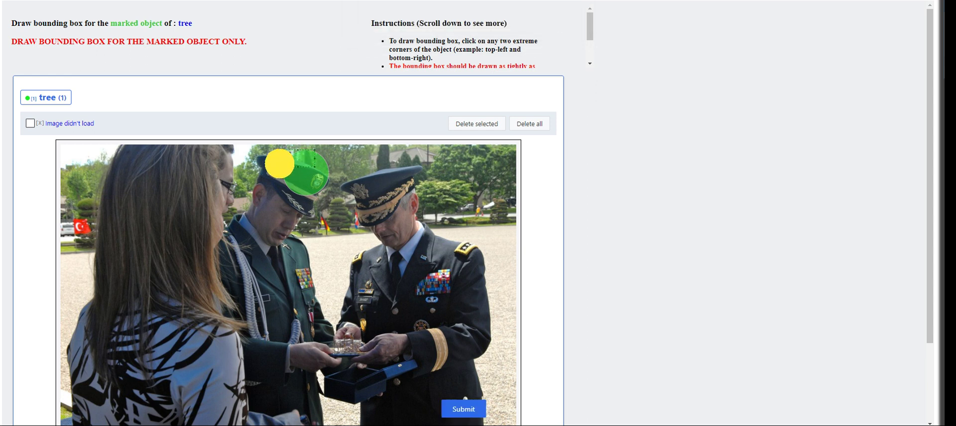
{"action": "left_click", "coordinate": [322, 162]}
{"action": "mouse_move", "coordinate": [318, 183]}
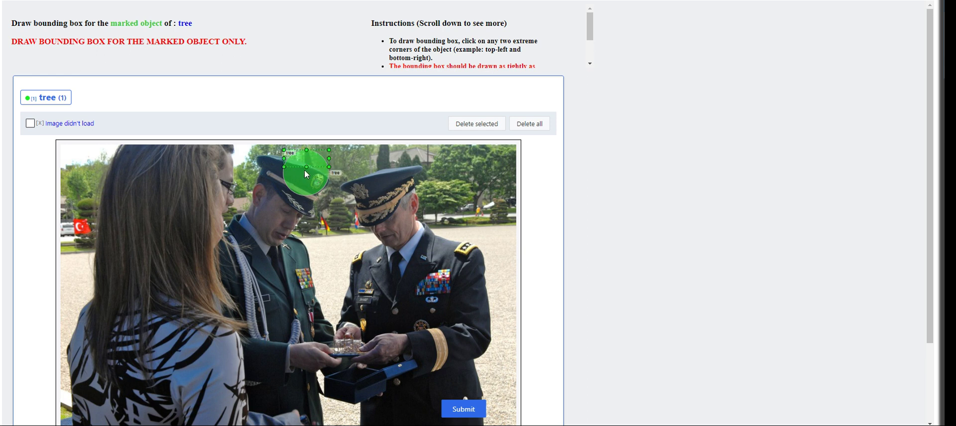
{"action": "left_click", "coordinate": [309, 197]}
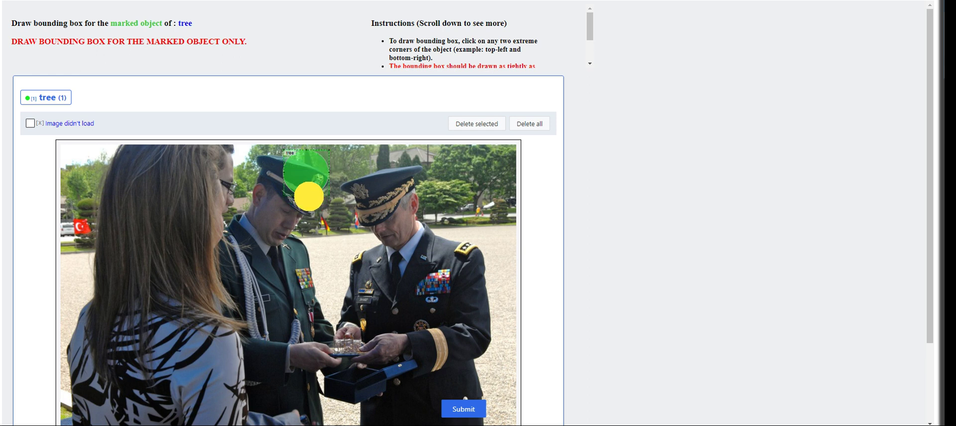
Step: Submit the tree box, then box the marked bracelet corner to corner and submit it
{"action": "left_click", "coordinate": [473, 419]}
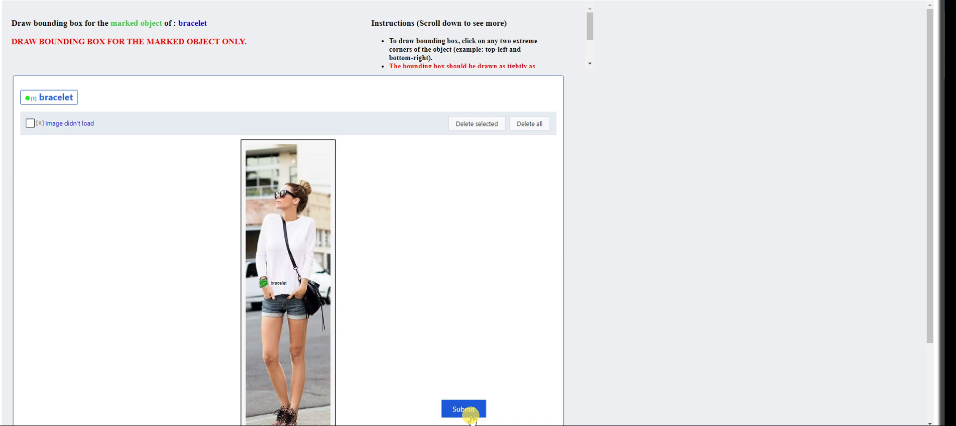
{"action": "scroll", "coordinate": [294, 298], "scroll_direction": "up", "scroll_amount": 3}
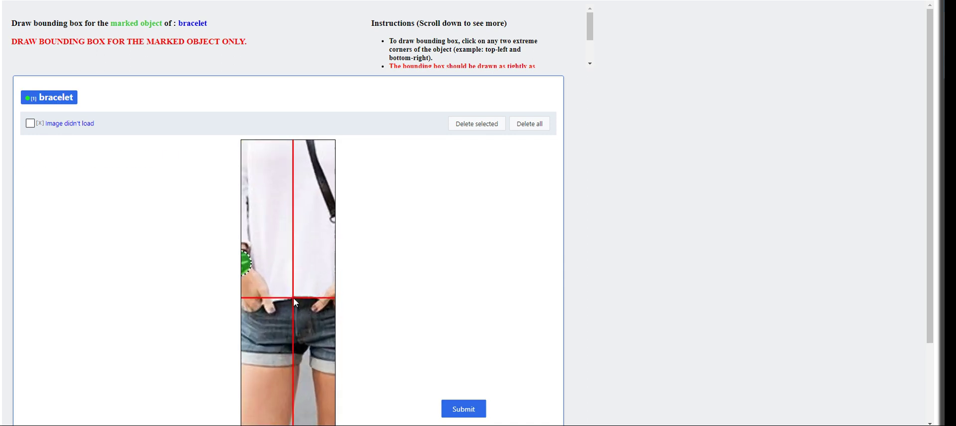
{"action": "left_click_drag", "start_coordinate": [271, 280], "coordinate": [330, 279]}
{"action": "scroll", "coordinate": [325, 282], "scroll_direction": "up", "scroll_amount": 2}
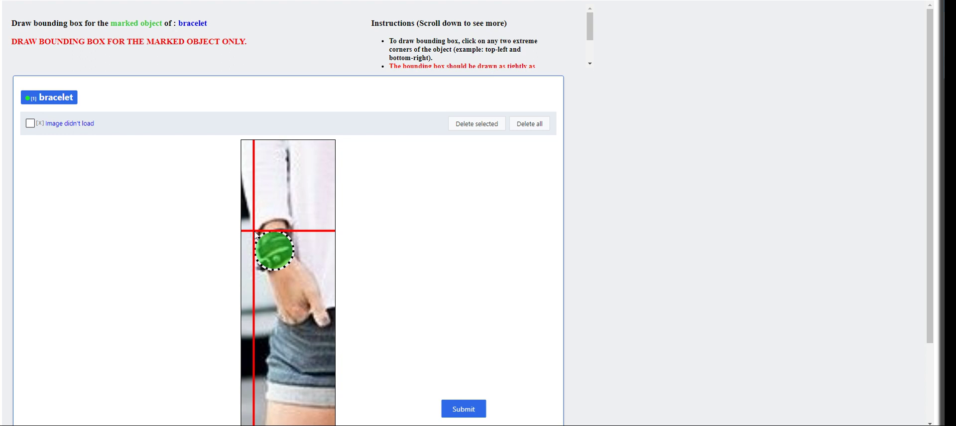
{"action": "left_click", "coordinate": [254, 231]}
{"action": "left_click", "coordinate": [296, 270]}
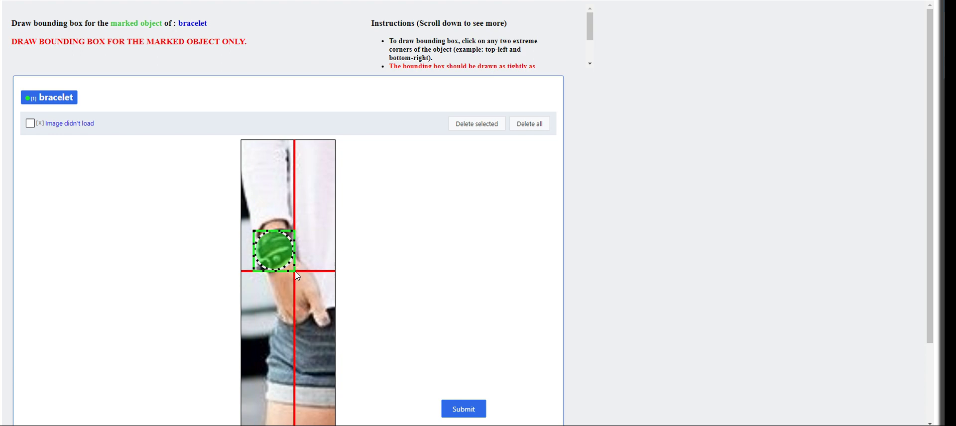
{"action": "left_click", "coordinate": [296, 270]}
{"action": "left_click", "coordinate": [456, 406]}
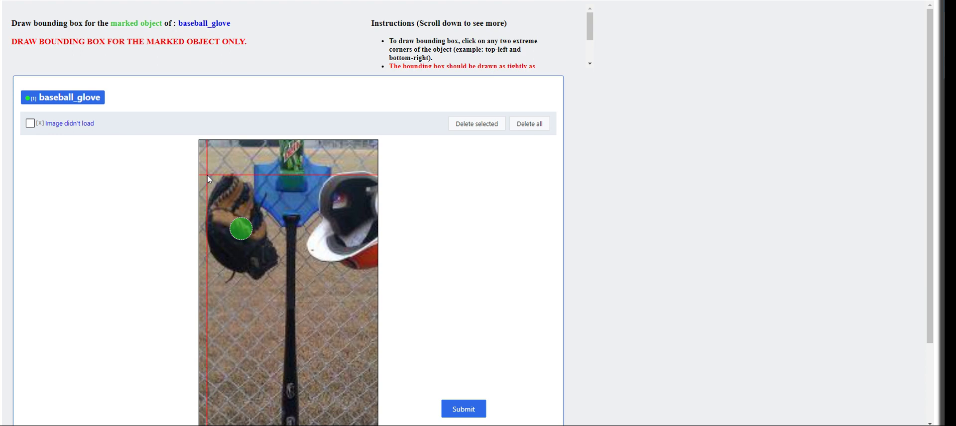
Step: Box the baseball glove from its top-left to bottom-right corner and submit
{"action": "left_click", "coordinate": [208, 177]}
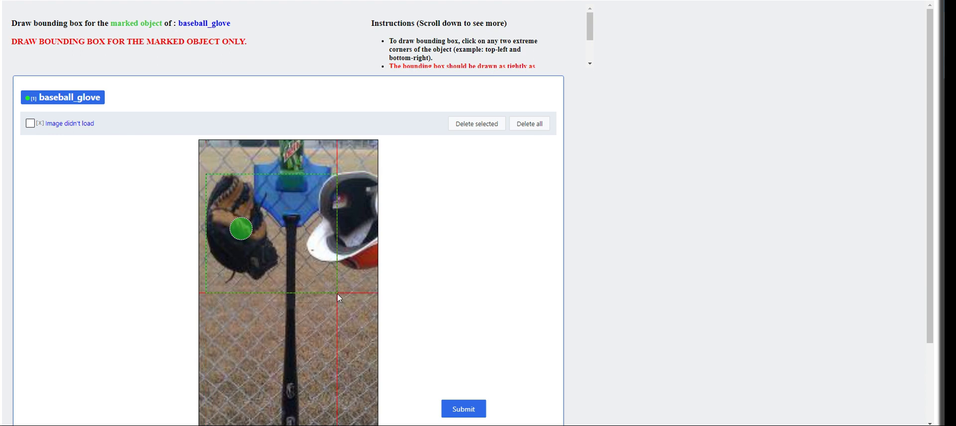
{"action": "left_click", "coordinate": [278, 282]}
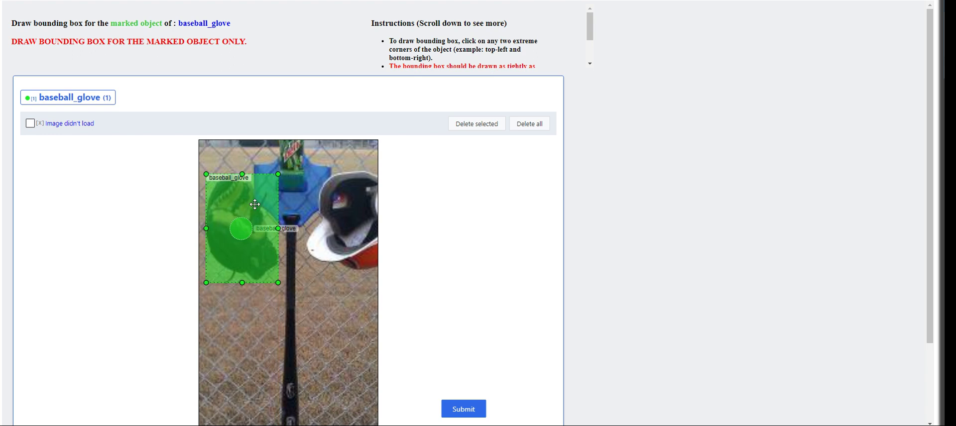
{"action": "left_click", "coordinate": [470, 408]}
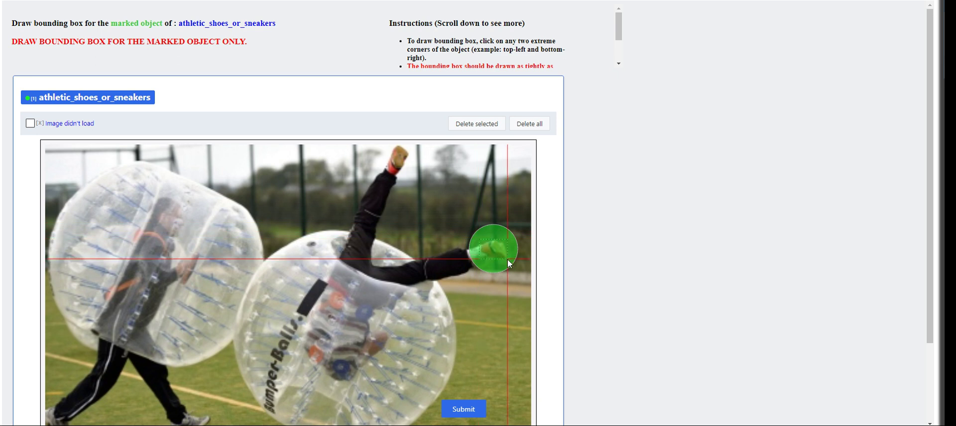
Step: Close the box around the sneaker on the raised foot and submit it
{"action": "left_click", "coordinate": [507, 259]}
{"action": "left_click", "coordinate": [460, 410]}
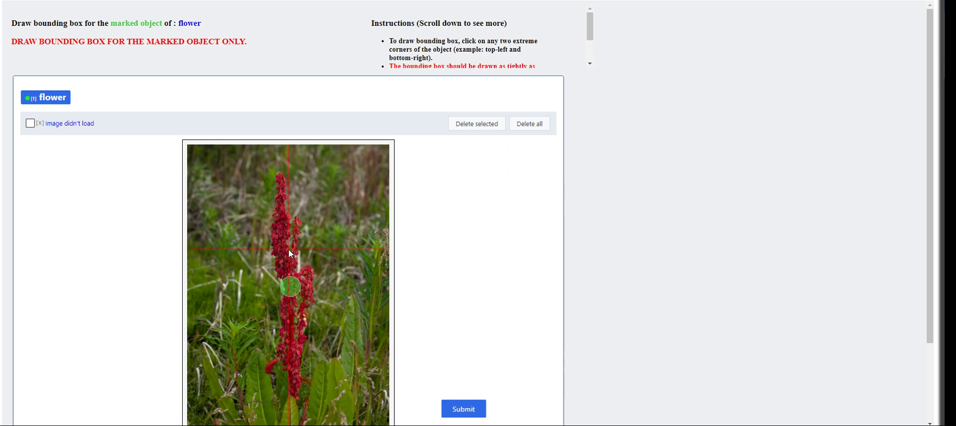
Step: Box the red flower spike top to bottom, extend the bottom edge lower, and submit
{"action": "left_click", "coordinate": [265, 172]}
{"action": "left_click", "coordinate": [316, 400]}
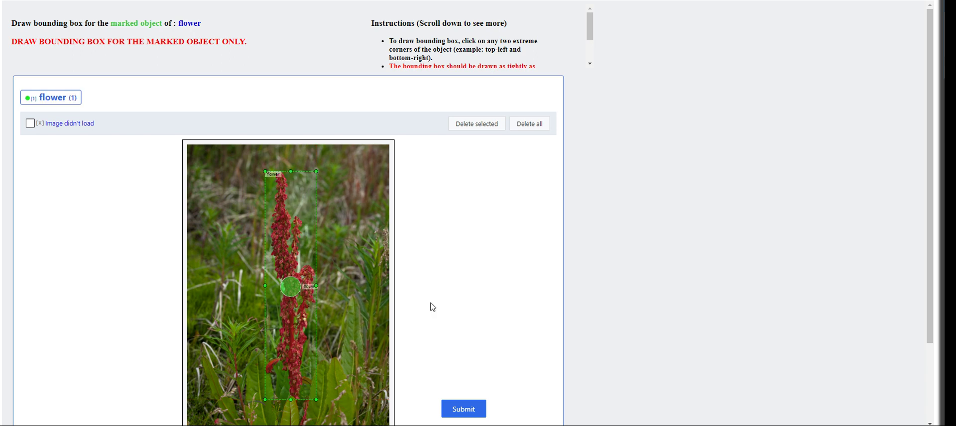
{"action": "scroll", "coordinate": [357, 321], "scroll_direction": "up", "scroll_amount": 2}
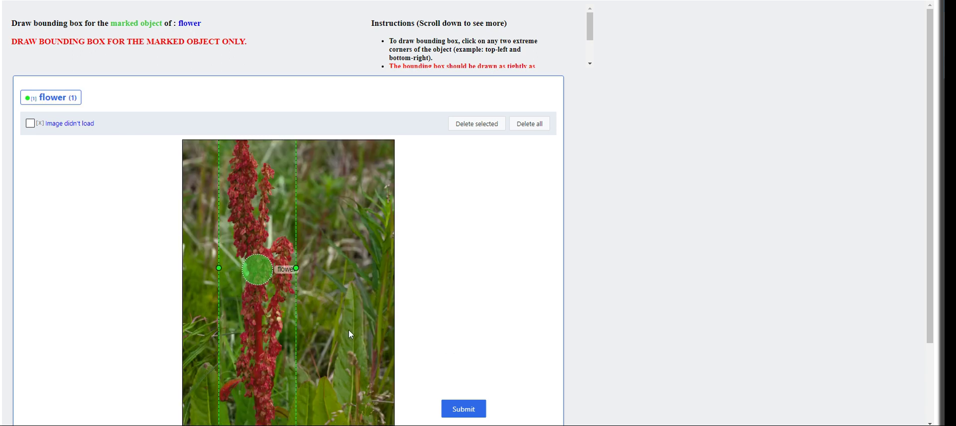
{"action": "left_click_drag", "start_coordinate": [351, 348], "coordinate": [371, 278]}
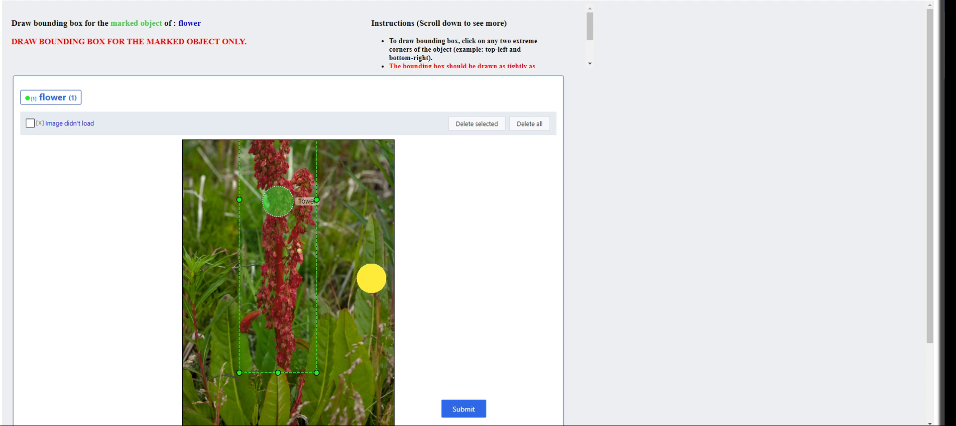
{"action": "left_click_drag", "start_coordinate": [276, 373], "coordinate": [277, 377]}
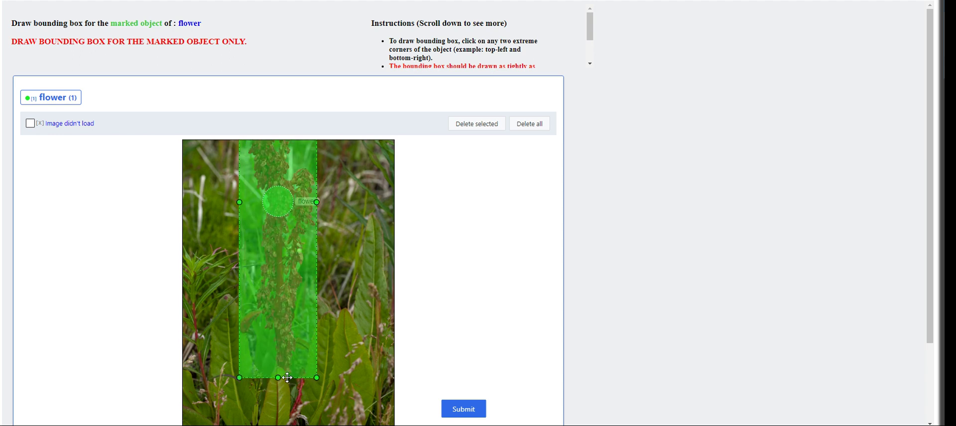
{"action": "scroll", "coordinate": [311, 372], "scroll_direction": "up", "scroll_amount": 3}
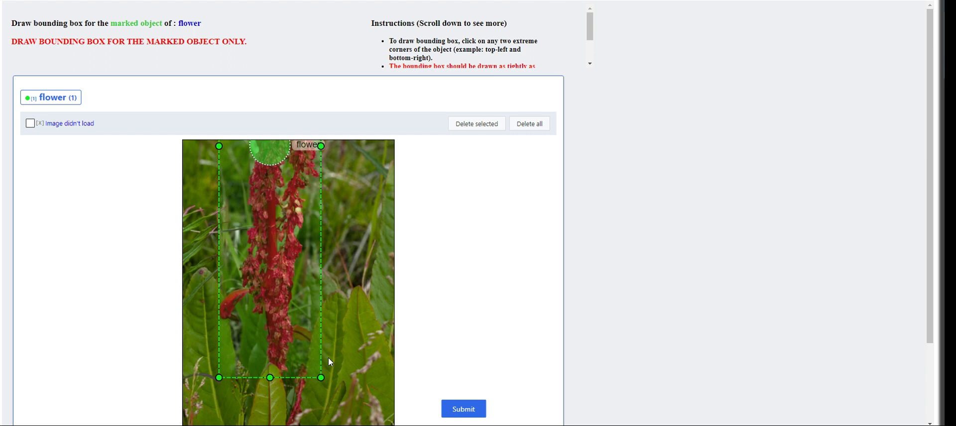
{"action": "scroll", "coordinate": [327, 358], "scroll_direction": "down", "scroll_amount": 1}
{"action": "left_click_drag", "start_coordinate": [351, 242], "coordinate": [363, 358]}
{"action": "left_click_drag", "start_coordinate": [345, 261], "coordinate": [344, 358]}
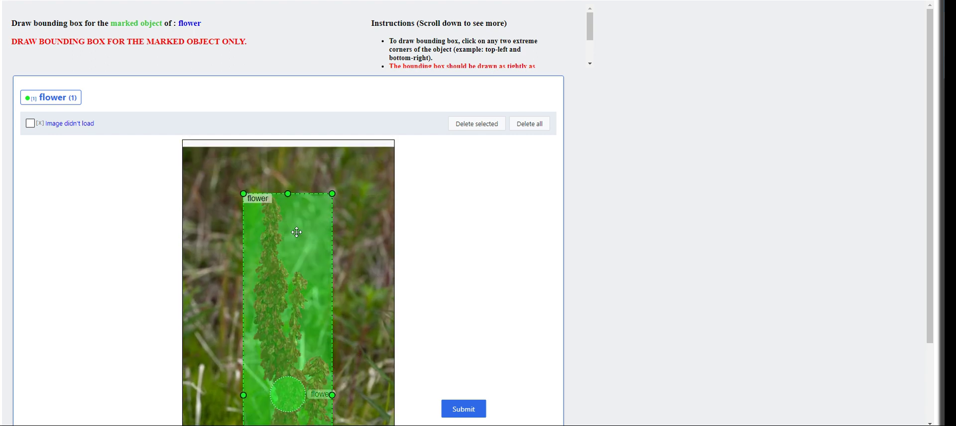
{"action": "left_click", "coordinate": [471, 405]}
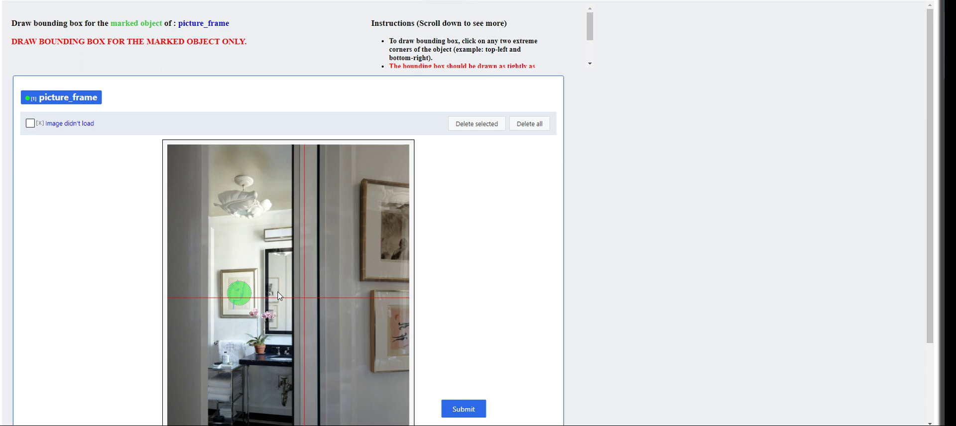
Step: Box the picture frame corner to corner, then trim the box from its left side
{"action": "scroll", "coordinate": [229, 300], "scroll_direction": "up", "scroll_amount": 2}
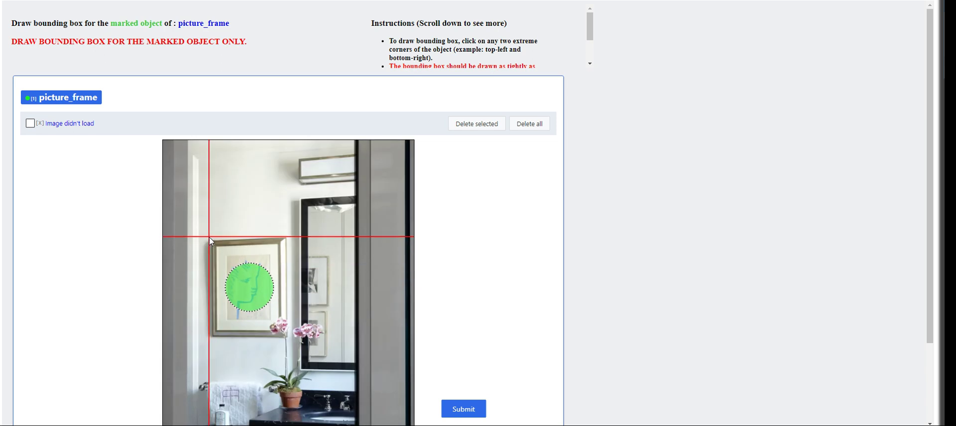
{"action": "left_click", "coordinate": [209, 238]}
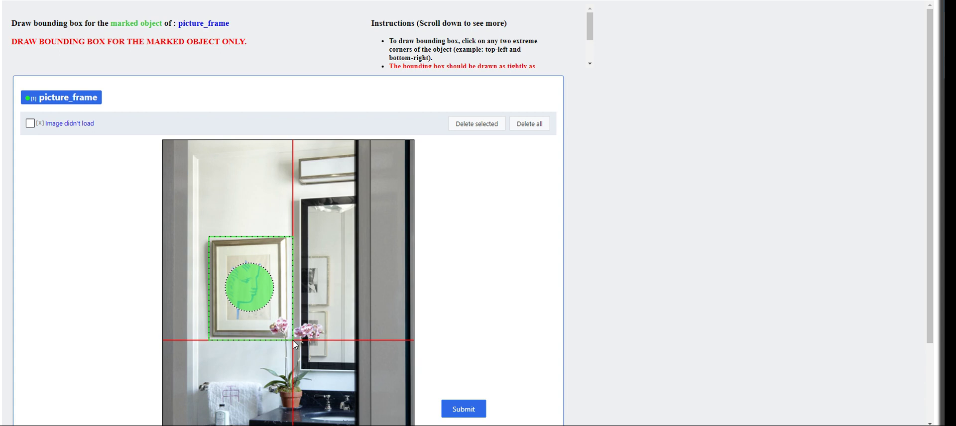
{"action": "left_click", "coordinate": [287, 339]}
{"action": "scroll", "coordinate": [286, 338], "scroll_direction": "up", "scroll_amount": 5}
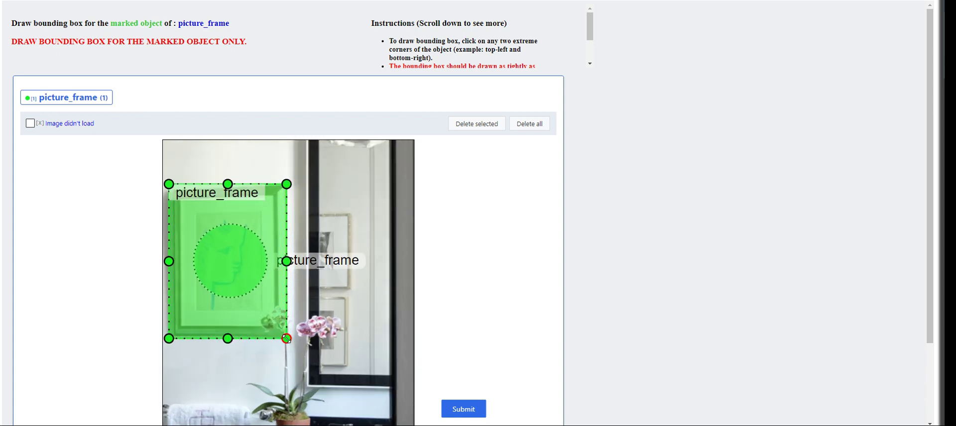
{"action": "mouse_move", "coordinate": [336, 275]}
{"action": "left_mouse_down"}
{"action": "mouse_move", "coordinate": [392, 276]}
{"action": "mouse_move", "coordinate": [396, 322]}
{"action": "left_mouse_up"}
{"action": "left_click_drag", "start_coordinate": [194, 283], "coordinate": [199, 284]}
{"action": "scroll", "coordinate": [209, 416], "scroll_direction": "down", "scroll_amount": 2}
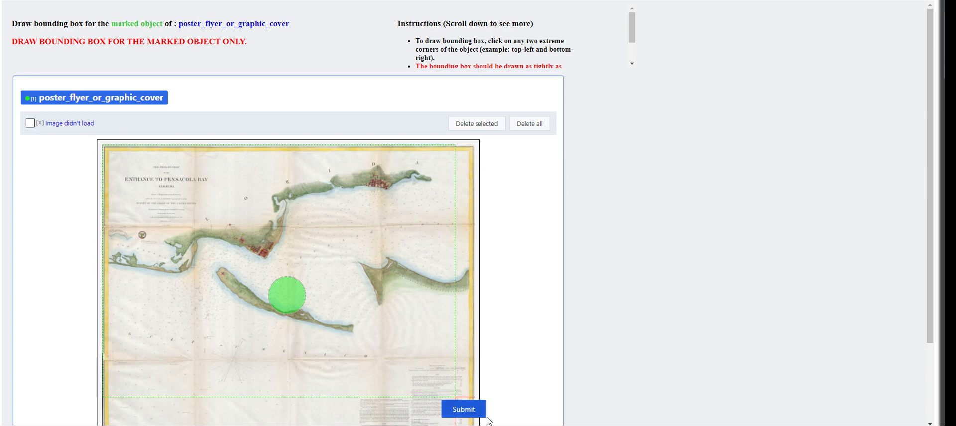
Step: Finish the whole map poster box, then box the marked chair and submit it
{"action": "left_click", "coordinate": [476, 424]}
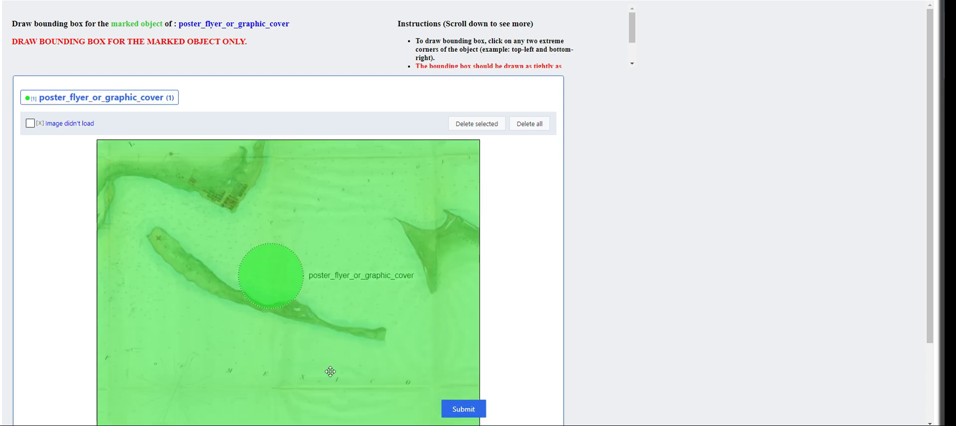
{"action": "scroll", "coordinate": [341, 234], "scroll_direction": "down", "scroll_amount": 3}
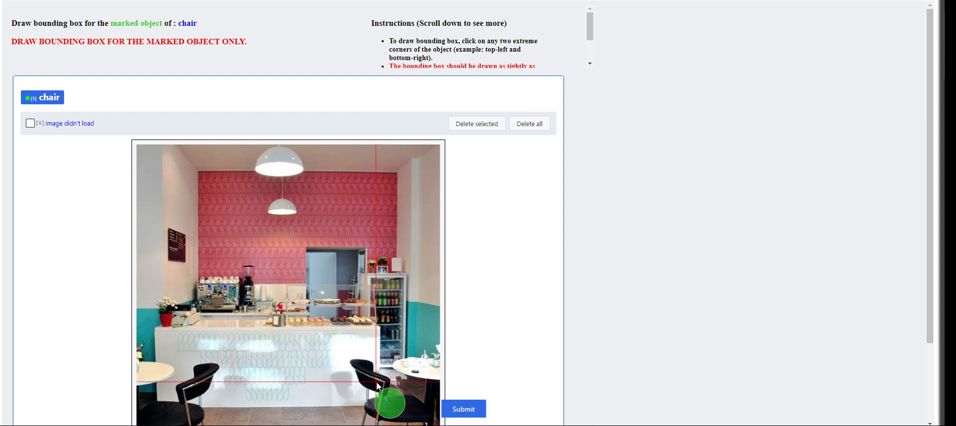
{"action": "left_click", "coordinate": [350, 359]}
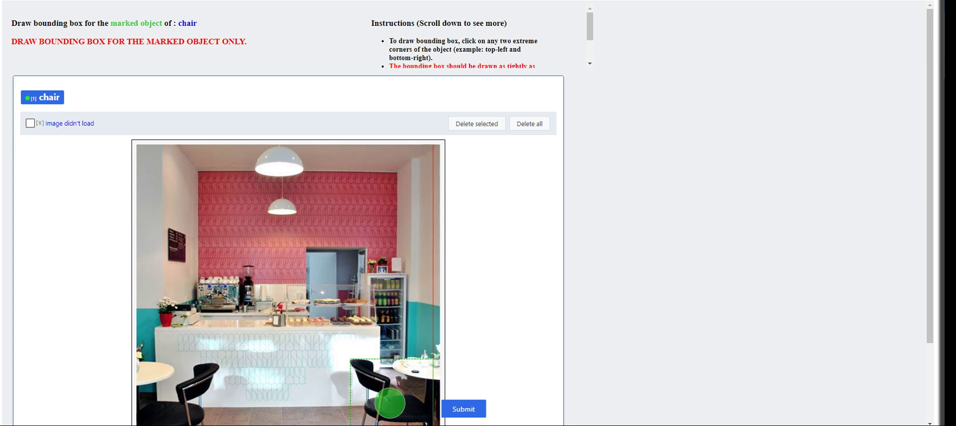
{"action": "left_click", "coordinate": [430, 423]}
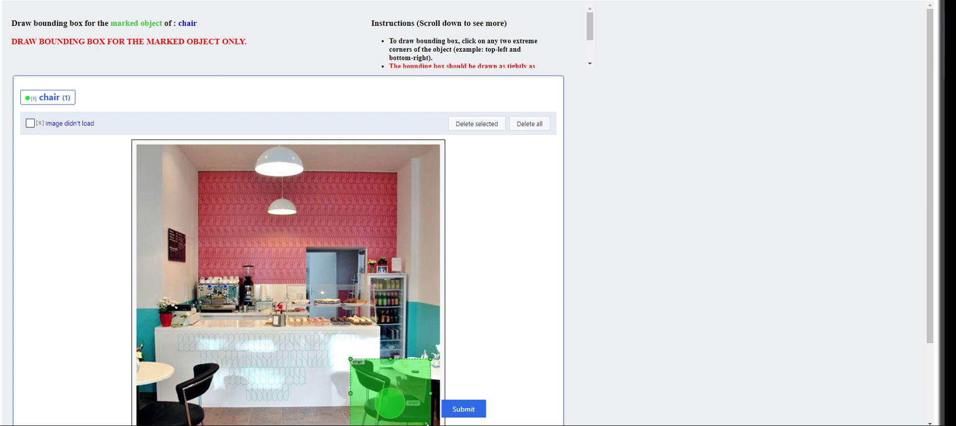
{"action": "left_click", "coordinate": [463, 411]}
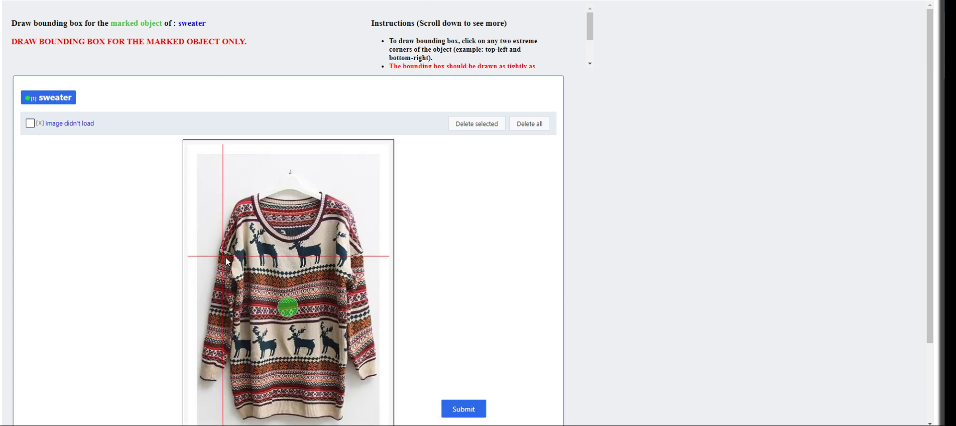
Step: Box the sweater from its top-left to bottom-right corner and submit
{"action": "left_click", "coordinate": [199, 192]}
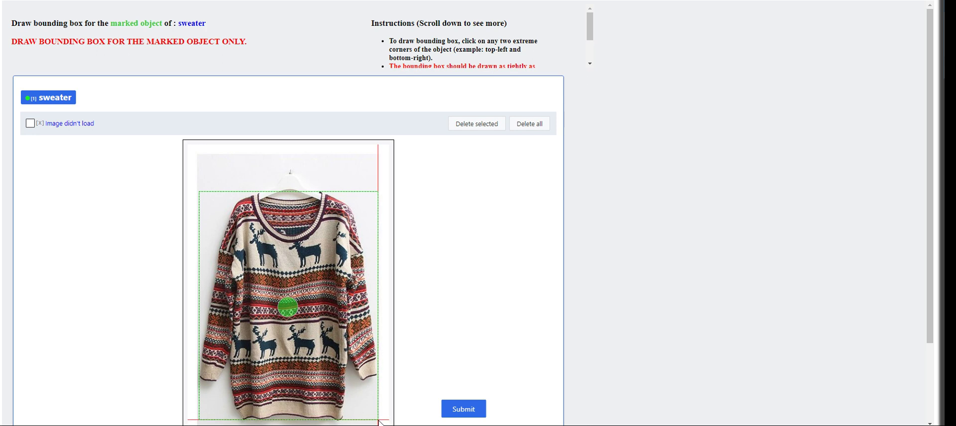
{"action": "left_click", "coordinate": [378, 420]}
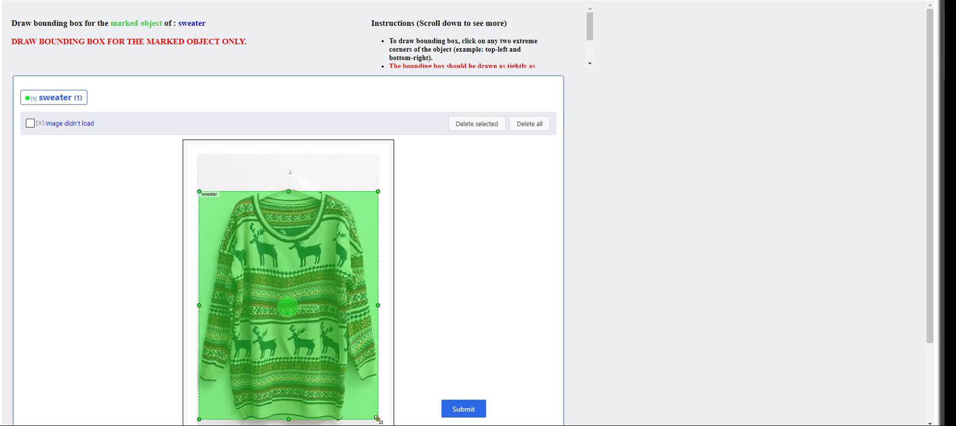
{"action": "left_click", "coordinate": [464, 409]}
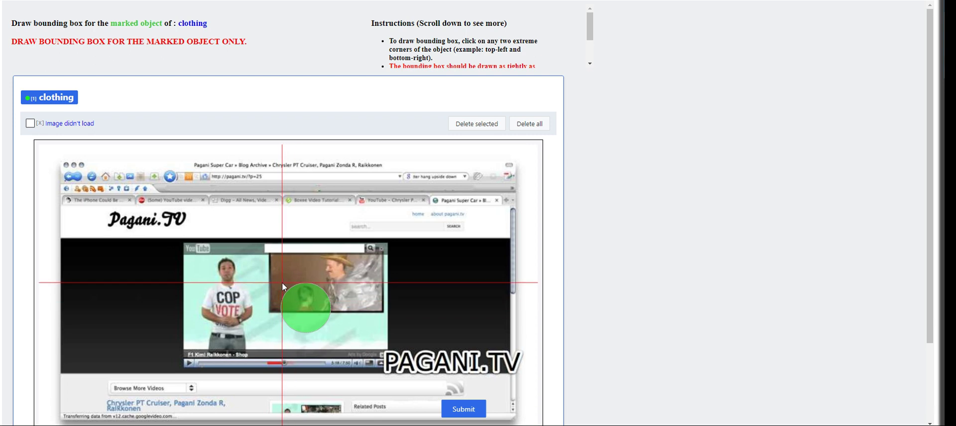
Step: Draw a small box around the marked clothing and submit it
{"action": "left_click", "coordinate": [299, 307]}
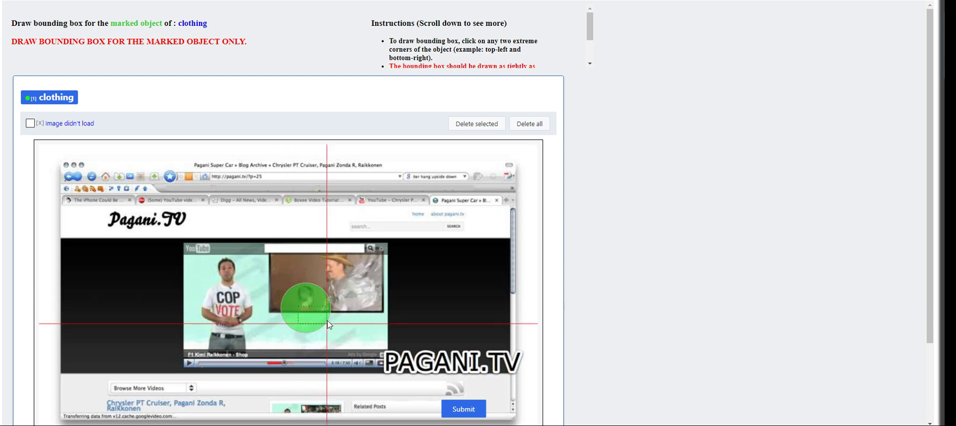
{"action": "left_click", "coordinate": [314, 313]}
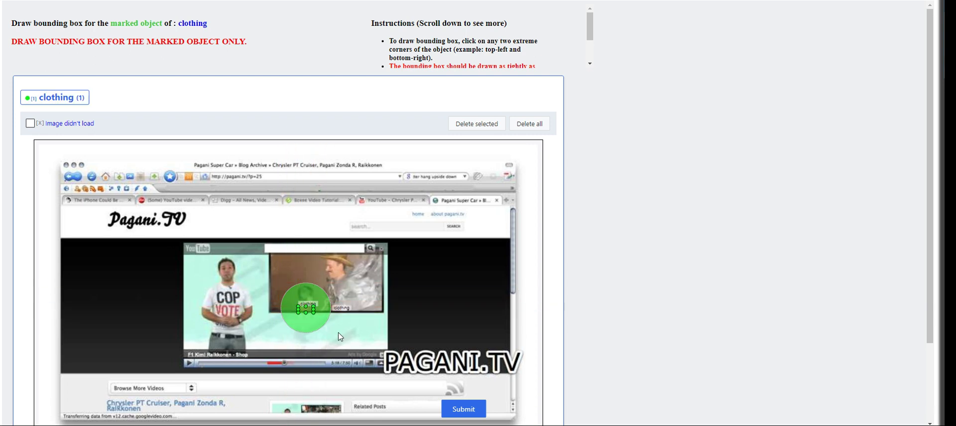
{"action": "left_click", "coordinate": [463, 409]}
Step: Draw a tight box around the entire Christmas card for picture_frame, snug its right edge, and submit
{"action": "left_click", "coordinate": [290, 291]}
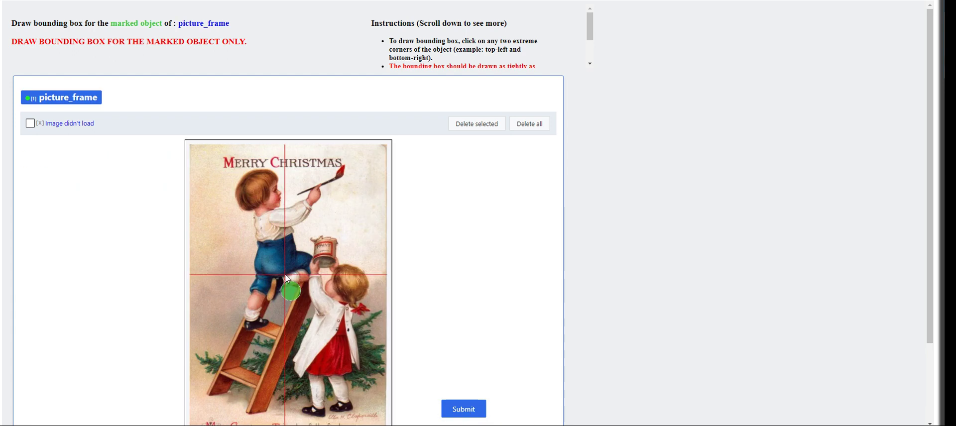
{"action": "left_click", "coordinate": [191, 145]}
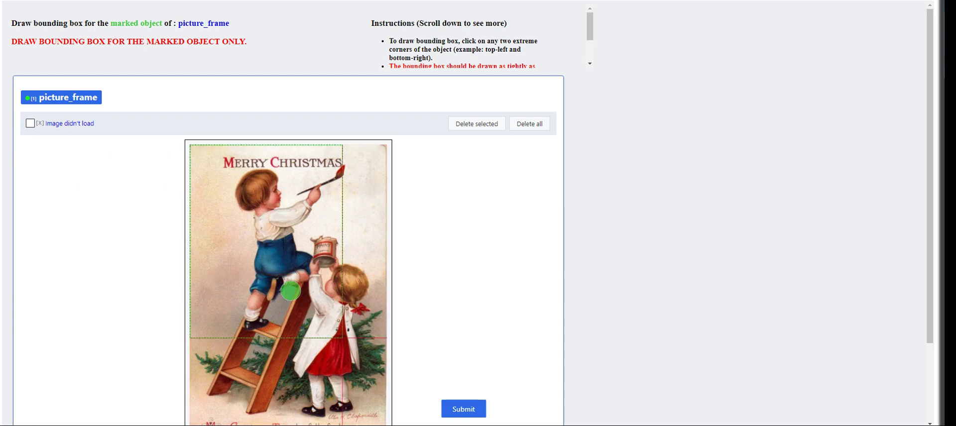
{"action": "left_click", "coordinate": [391, 424]}
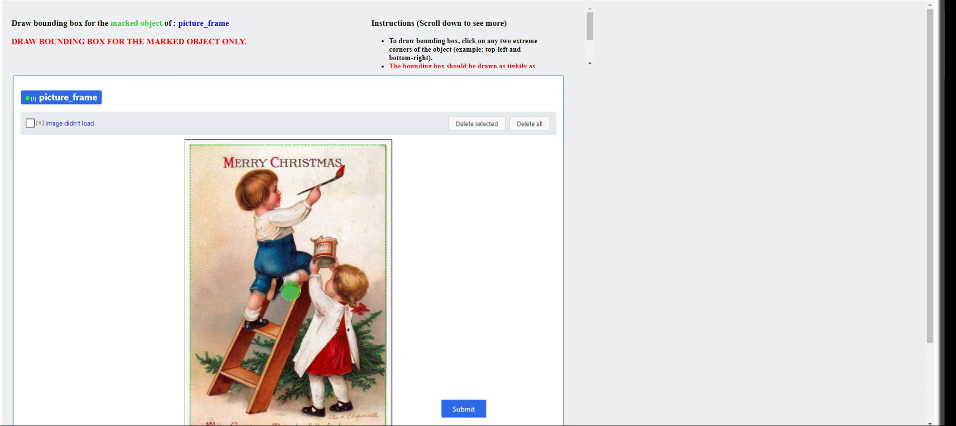
{"action": "left_click", "coordinate": [385, 422]}
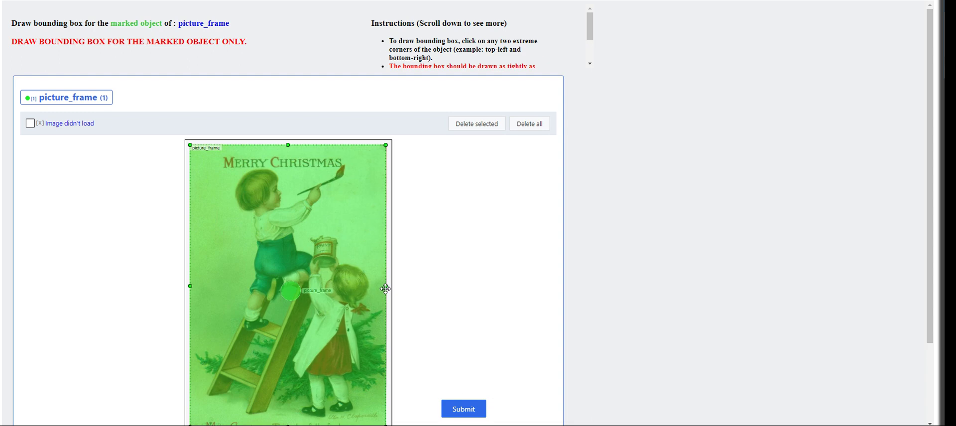
{"action": "left_click_drag", "start_coordinate": [386, 285], "coordinate": [388, 286]}
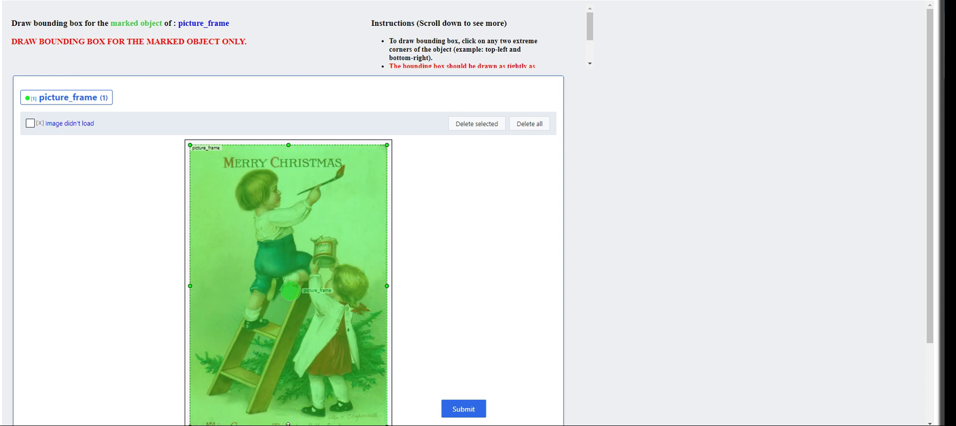
{"action": "scroll", "coordinate": [290, 422], "scroll_direction": "up", "scroll_amount": 2}
{"action": "scroll", "coordinate": [290, 422], "scroll_direction": "down", "scroll_amount": 3}
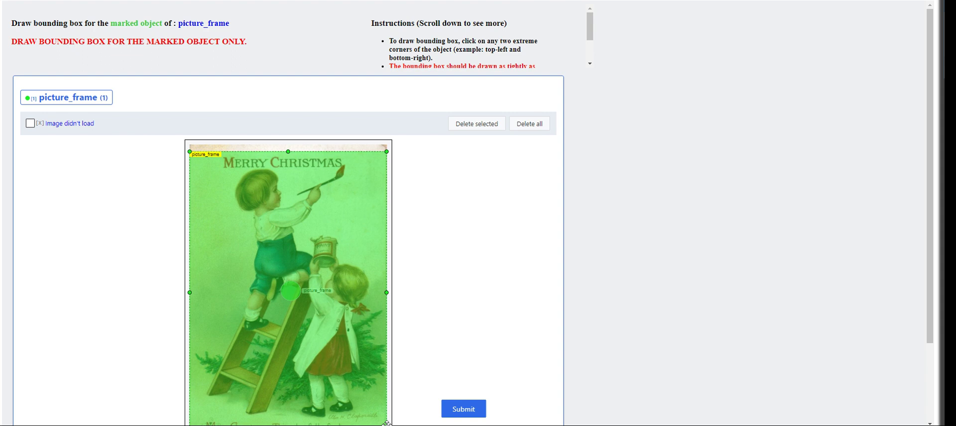
{"action": "left_click", "coordinate": [464, 408]}
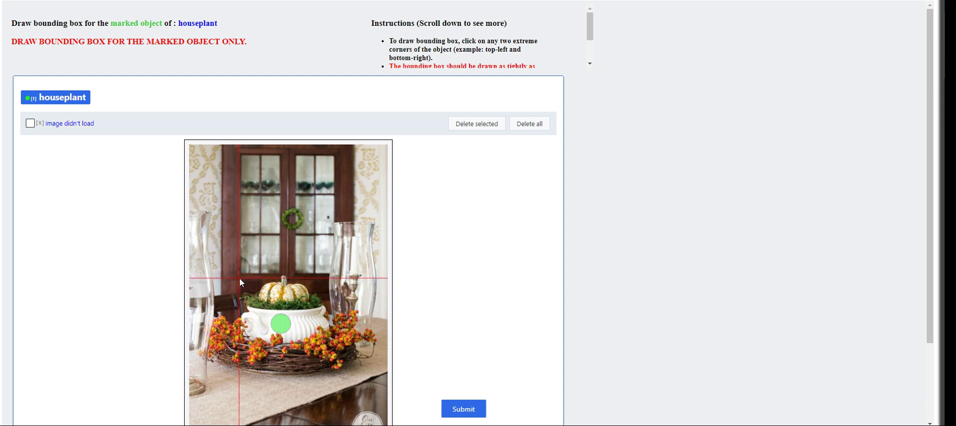
Step: Draw a box around the houseplant centrepiece
{"action": "left_click", "coordinate": [241, 273]}
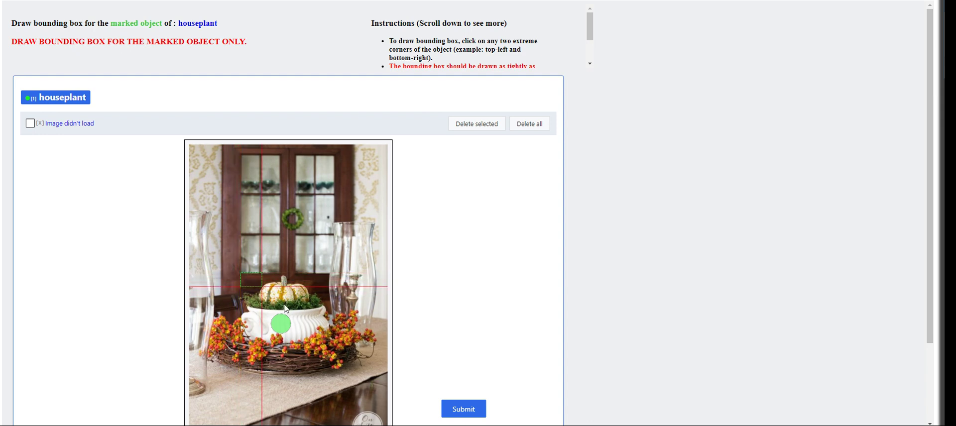
{"action": "left_click", "coordinate": [331, 349]}
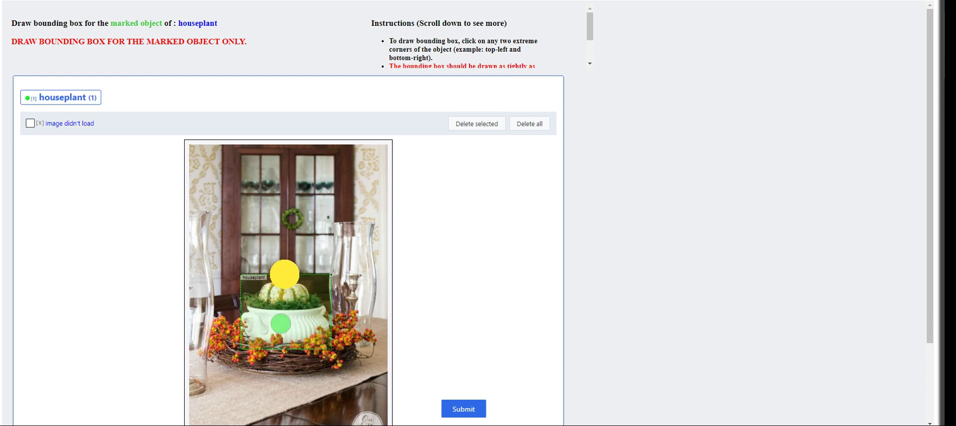
{"action": "left_click", "coordinate": [284, 275]}
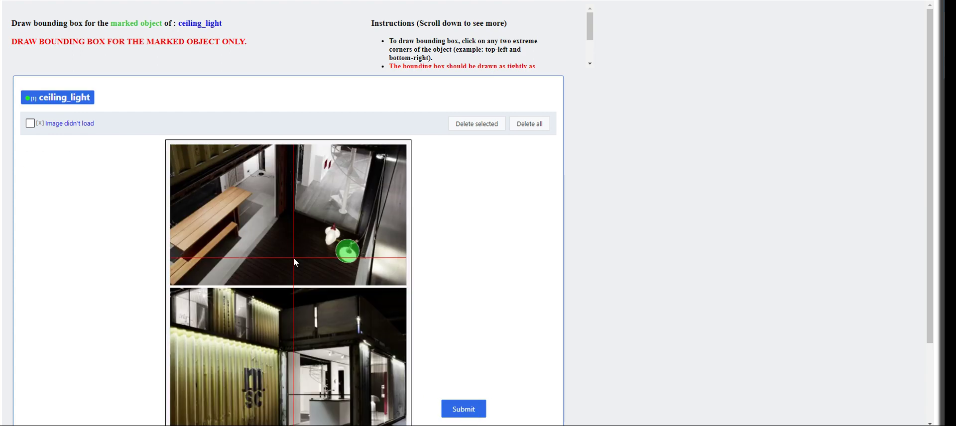
Step: Box the marked ceiling light and tighten the box's top-left corner onto it
{"action": "left_click", "coordinate": [324, 223]}
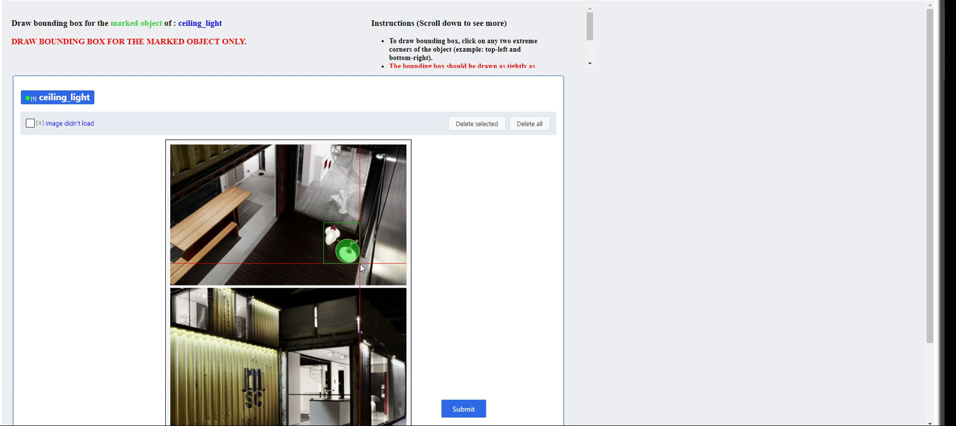
{"action": "left_click", "coordinate": [360, 264]}
{"action": "left_click_drag", "start_coordinate": [322, 223], "coordinate": [335, 236]}
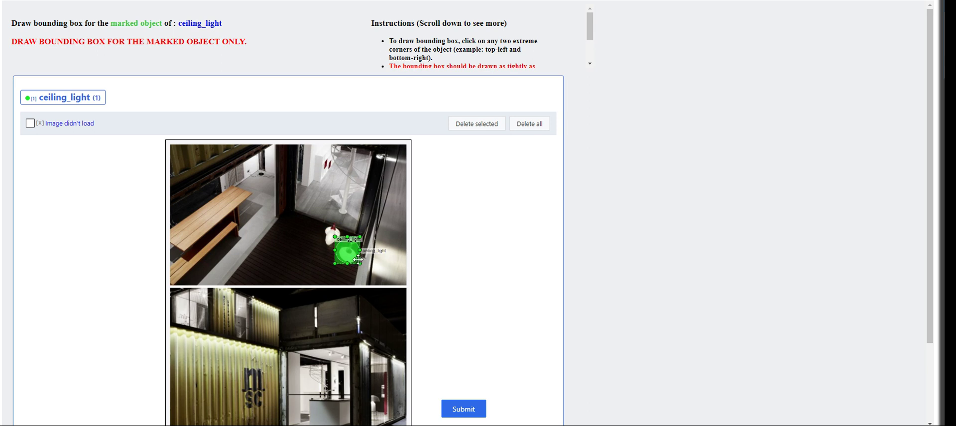
Step: Submit the ceiling light box, then draw a small box around the marked earring and submit it
{"action": "left_click", "coordinate": [468, 410]}
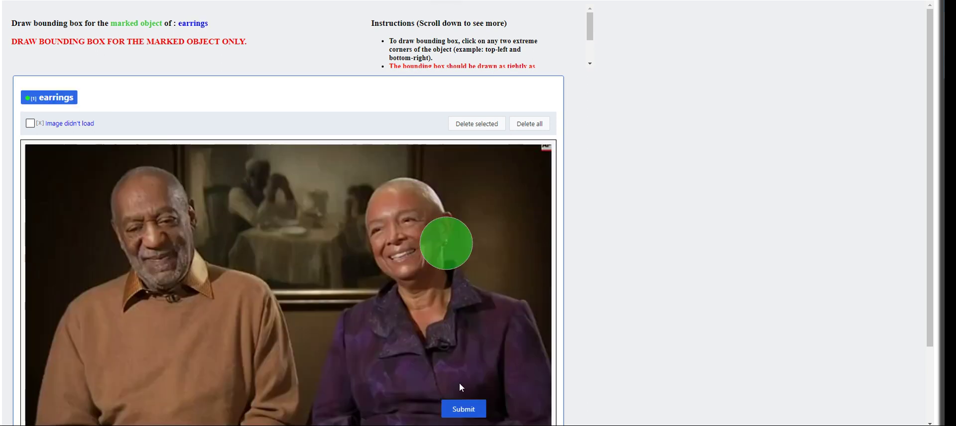
{"action": "scroll", "coordinate": [434, 242], "scroll_direction": "up", "scroll_amount": 3}
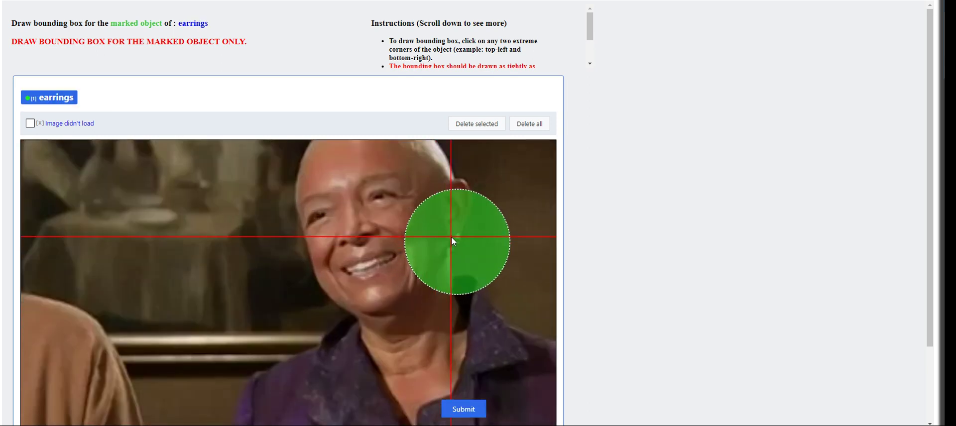
{"action": "left_click", "coordinate": [451, 233]}
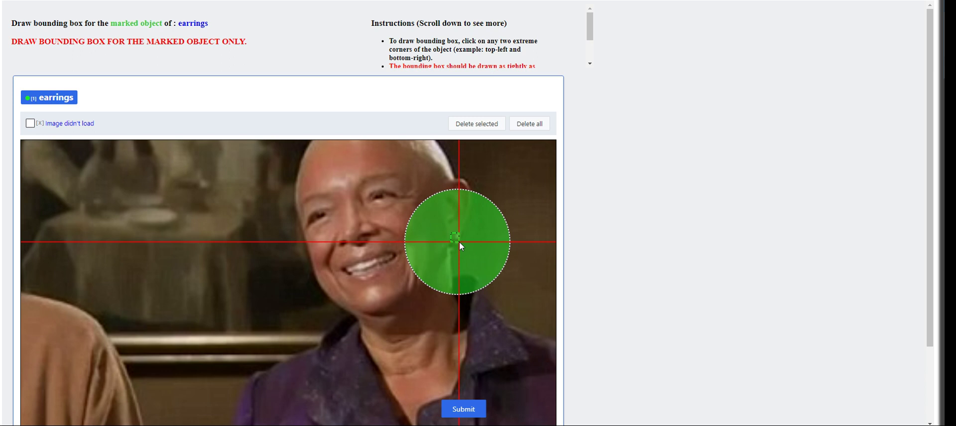
{"action": "left_click", "coordinate": [463, 246]}
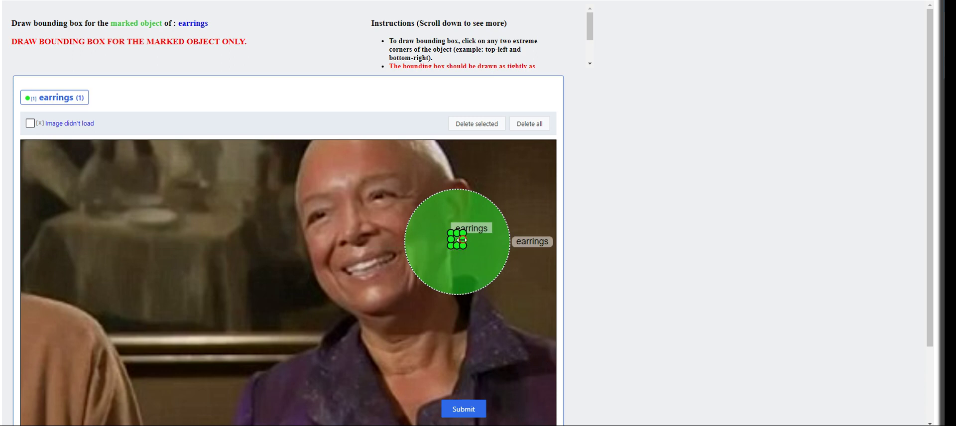
{"action": "left_click", "coordinate": [459, 240]}
{"action": "left_click", "coordinate": [456, 407]}
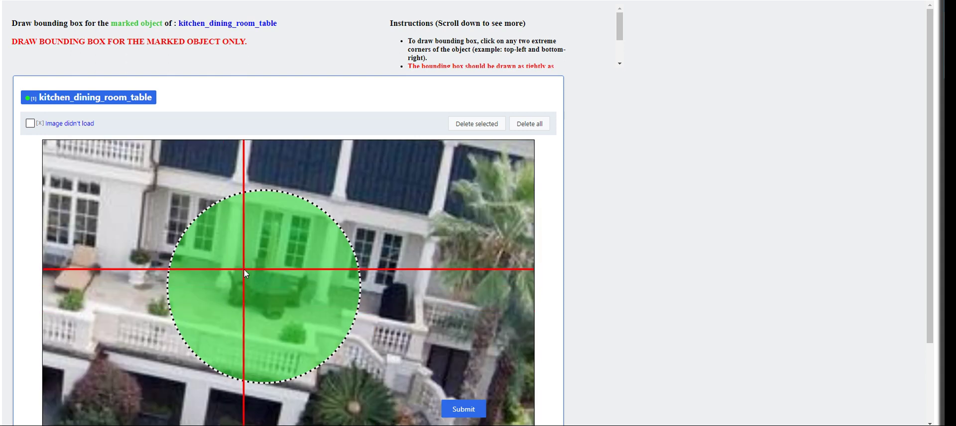
Step: Box the terrace dining table, then box the street light and submit it
{"action": "left_click", "coordinate": [246, 274]}
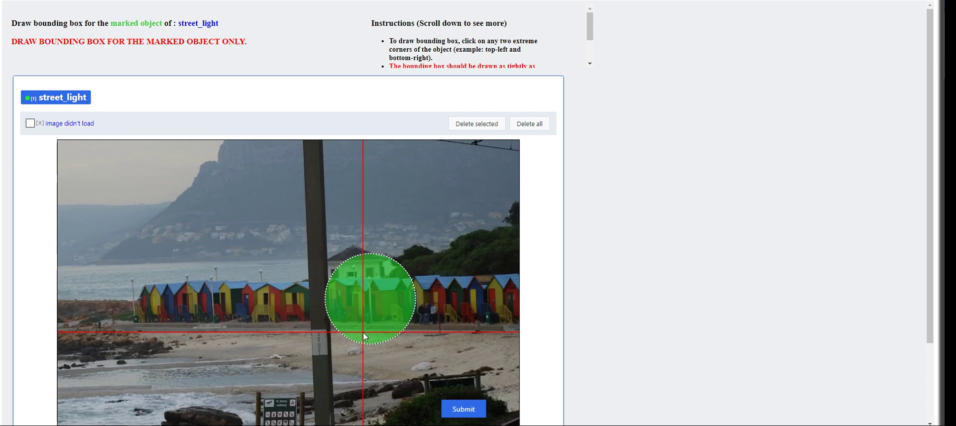
{"action": "left_click", "coordinate": [367, 276]}
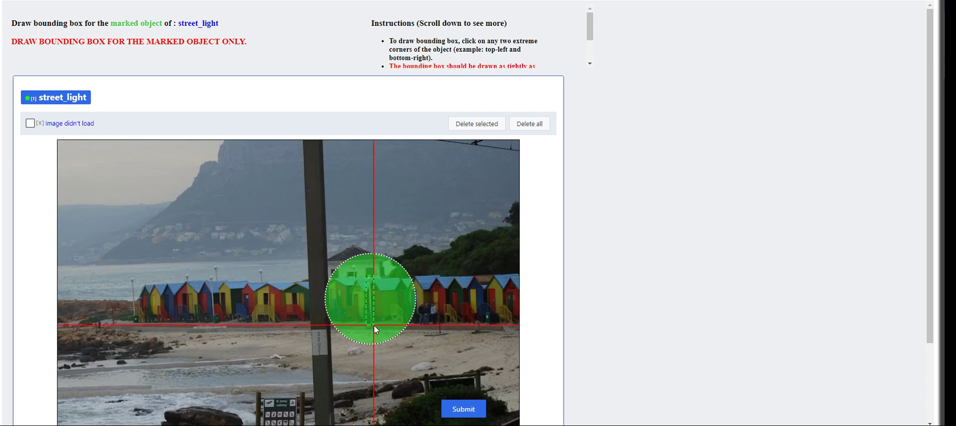
{"action": "left_click", "coordinate": [374, 326]}
{"action": "left_click", "coordinate": [454, 408]}
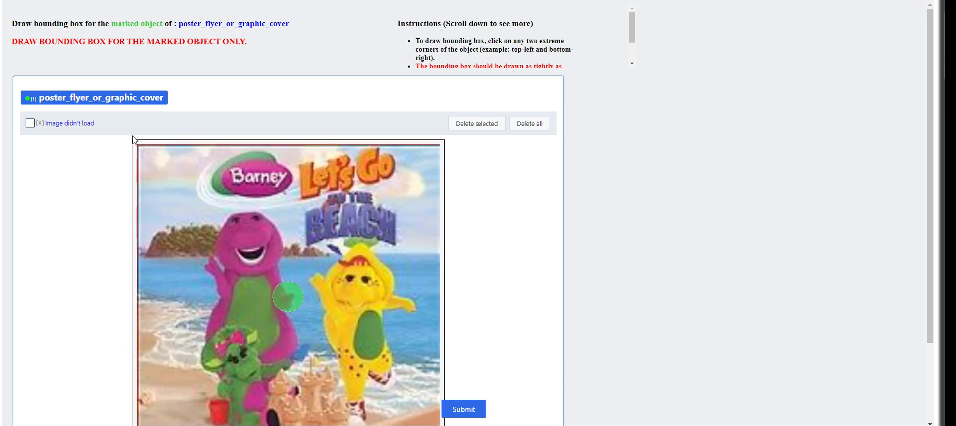
Step: Box the whole Barney beach poster cover, submit it, and dismiss the evaluation notice
{"action": "left_click", "coordinate": [139, 146]}
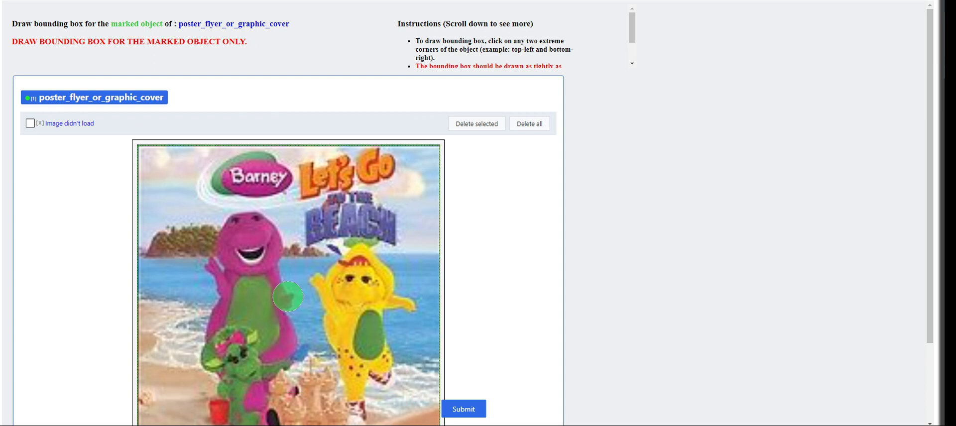
{"action": "left_click", "coordinate": [441, 423]}
{"action": "left_click", "coordinate": [464, 409]}
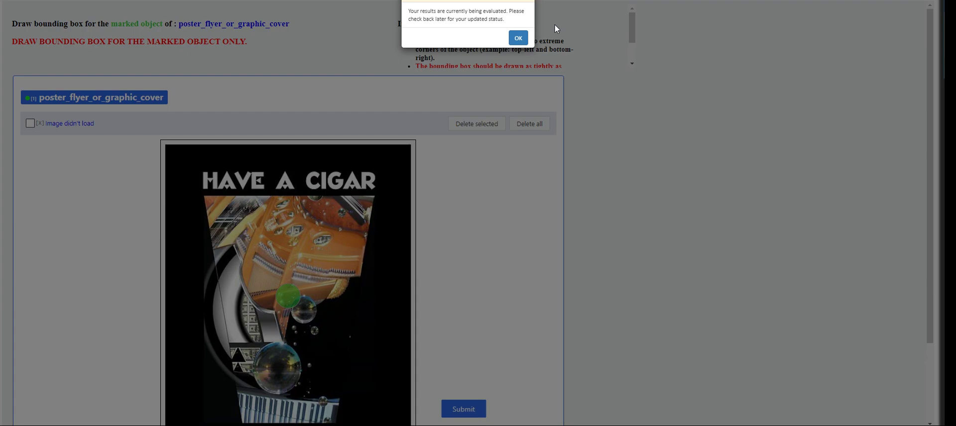
{"action": "left_click", "coordinate": [519, 39]}
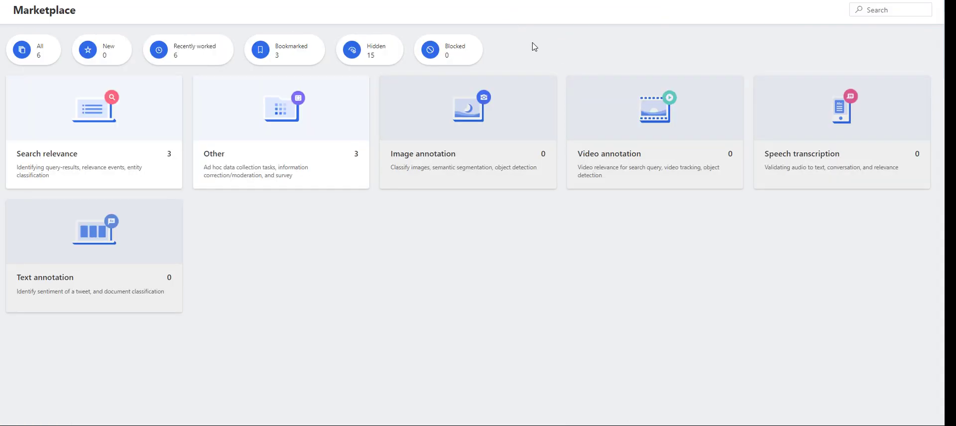
Step: Show the Hidden HitApps list, where BboxDrawing is listed as Pending
{"action": "left_click", "coordinate": [368, 54]}
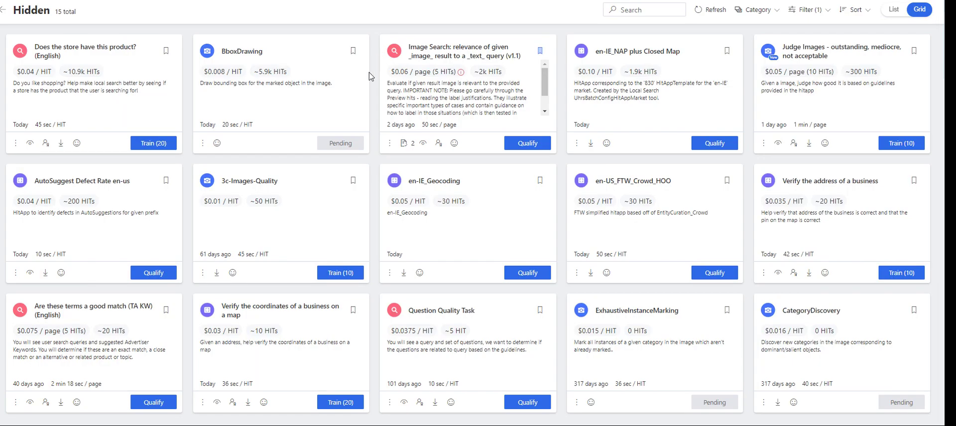